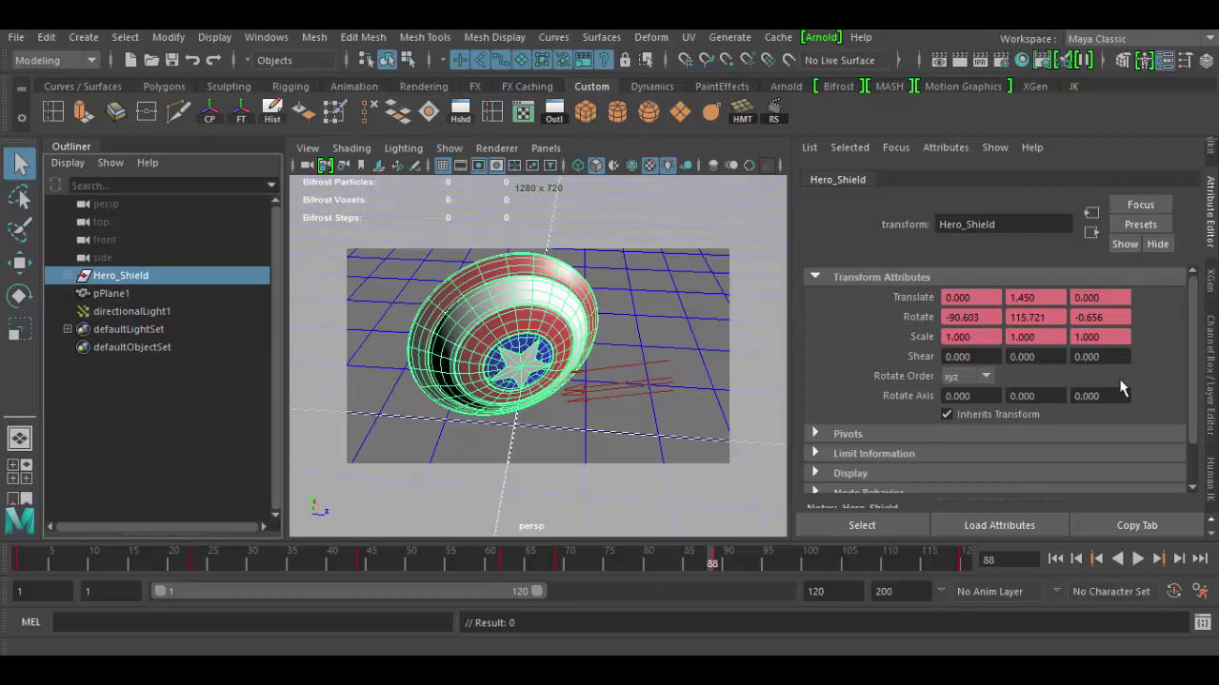
- Switch between Hero_Shield's channel values and layer list and its transform attributes several times
{"action": "left_click", "coordinate": [1212, 369]}
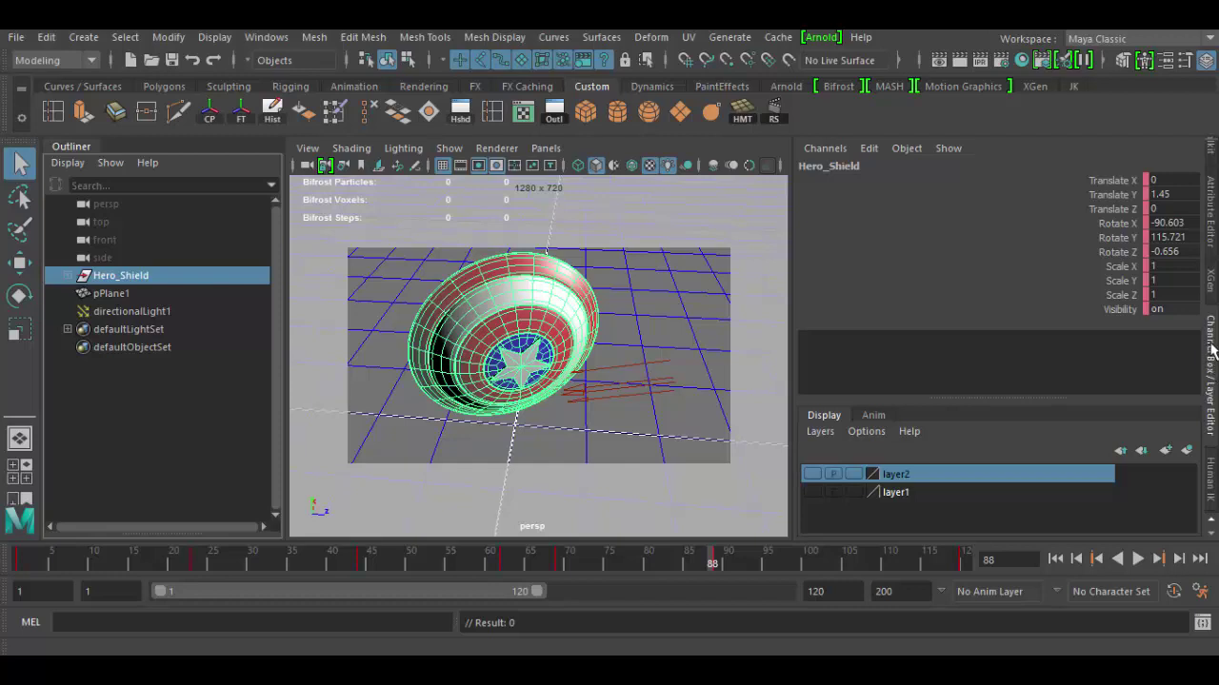
{"action": "left_click", "coordinate": [1211, 225]}
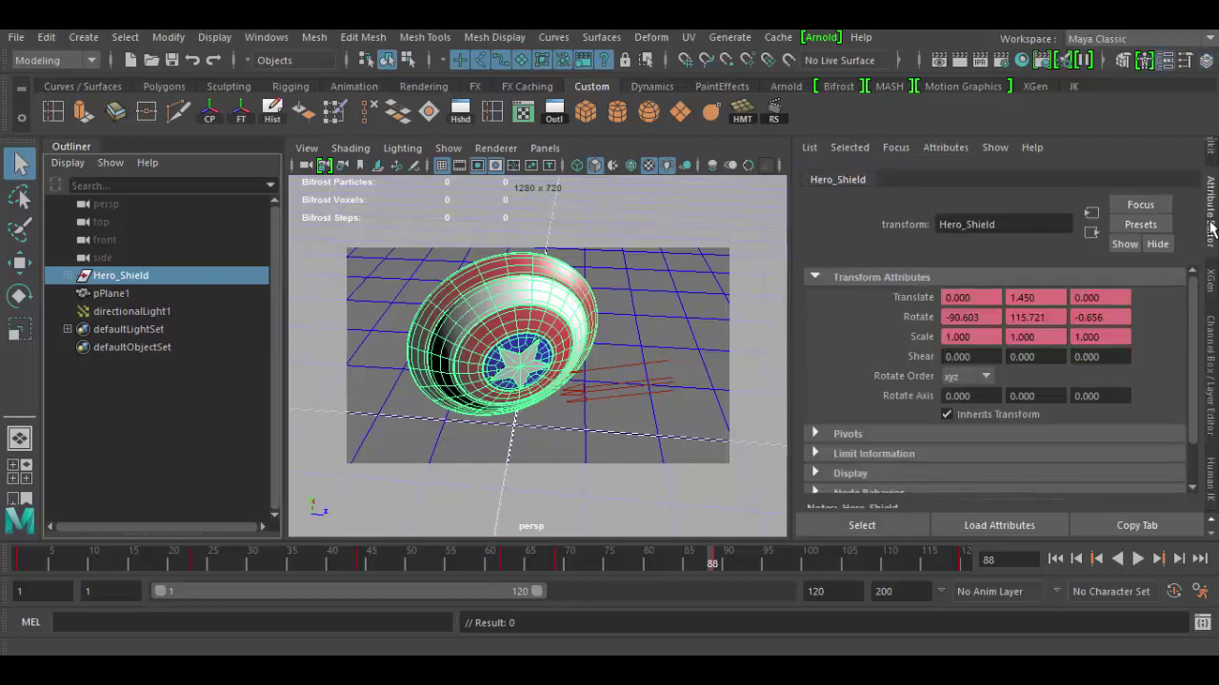
{"action": "left_click", "coordinate": [1213, 344]}
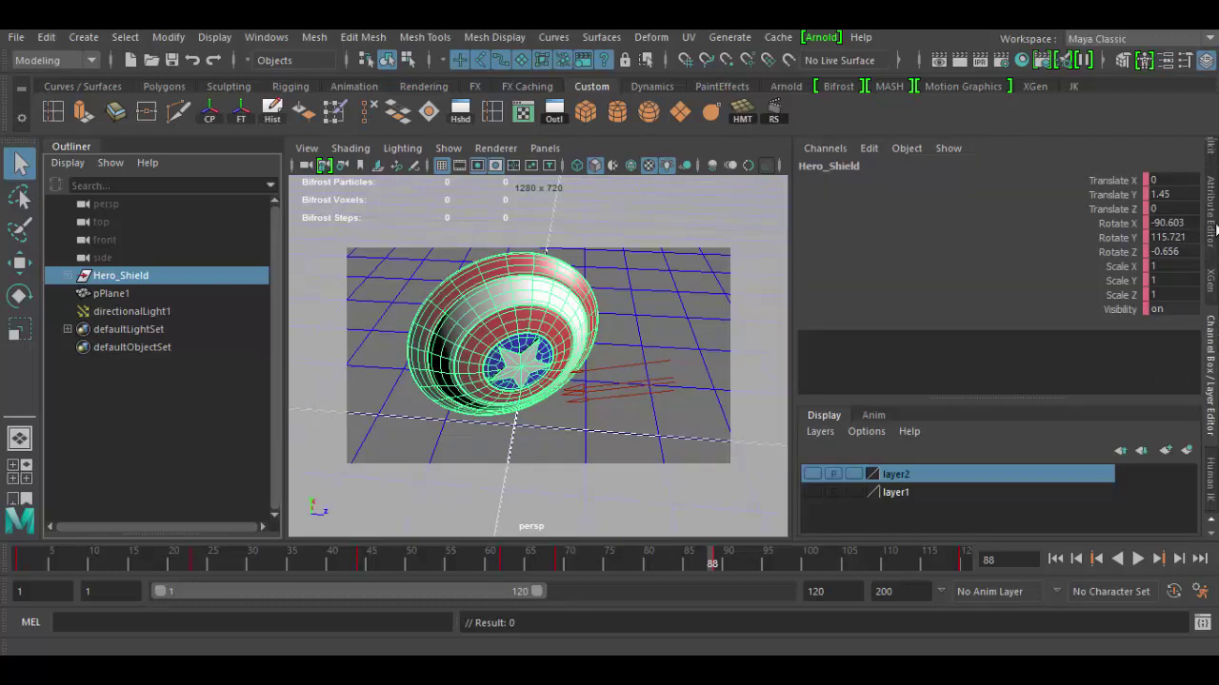
{"action": "left_click", "coordinate": [1165, 60]}
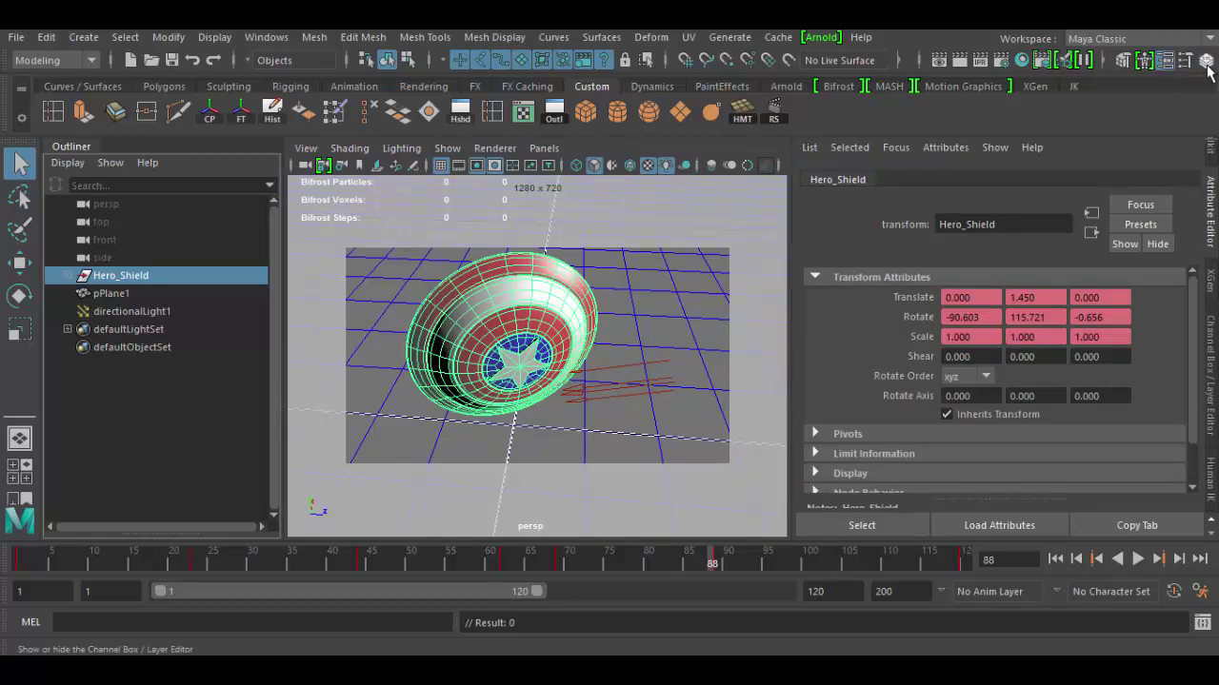
{"action": "left_click", "coordinate": [1205, 60]}
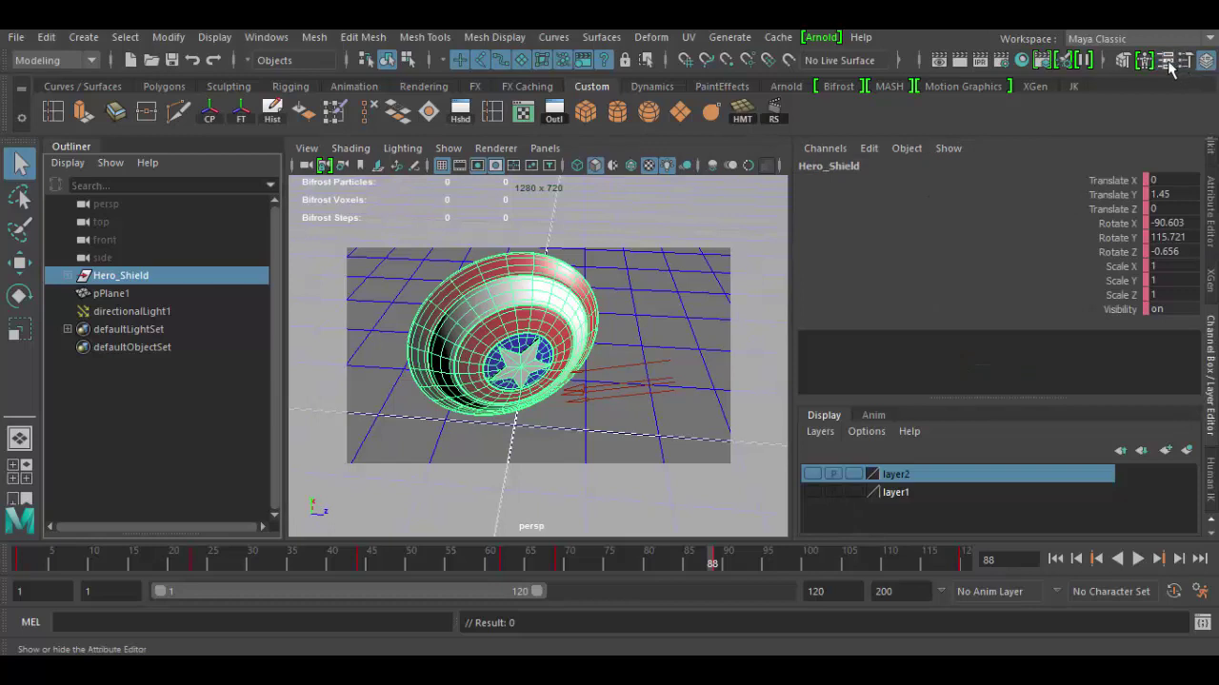
{"action": "left_click", "coordinate": [1167, 60]}
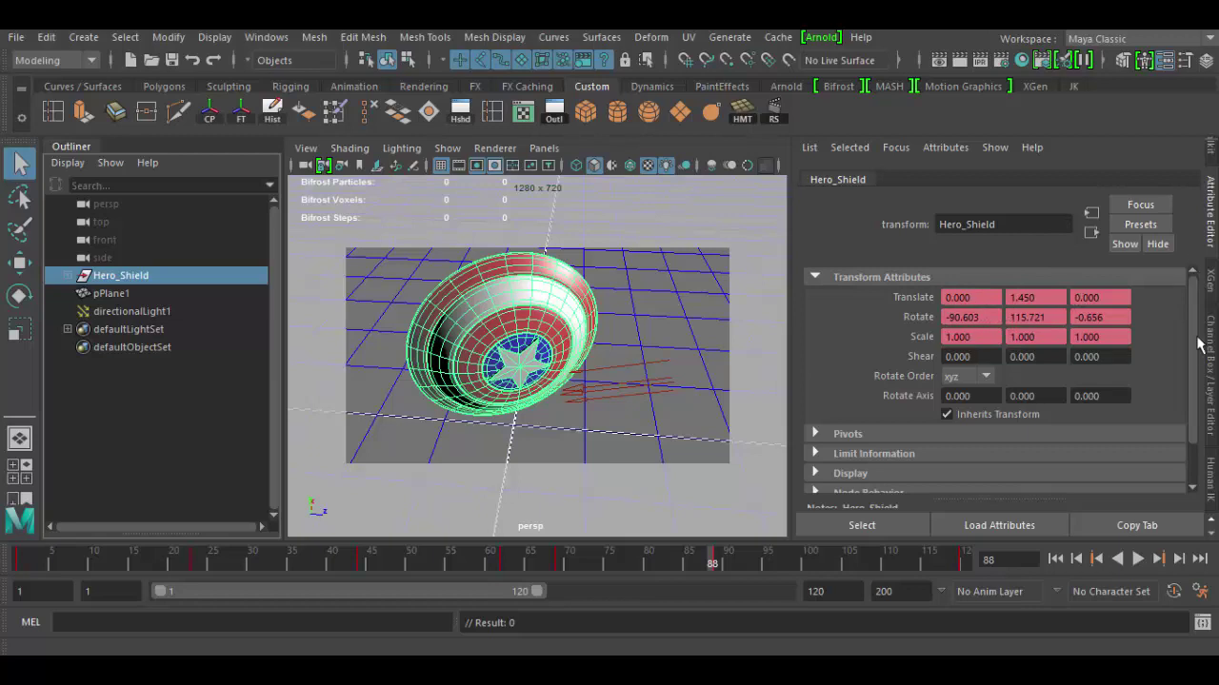
{"action": "left_click", "coordinate": [1211, 360]}
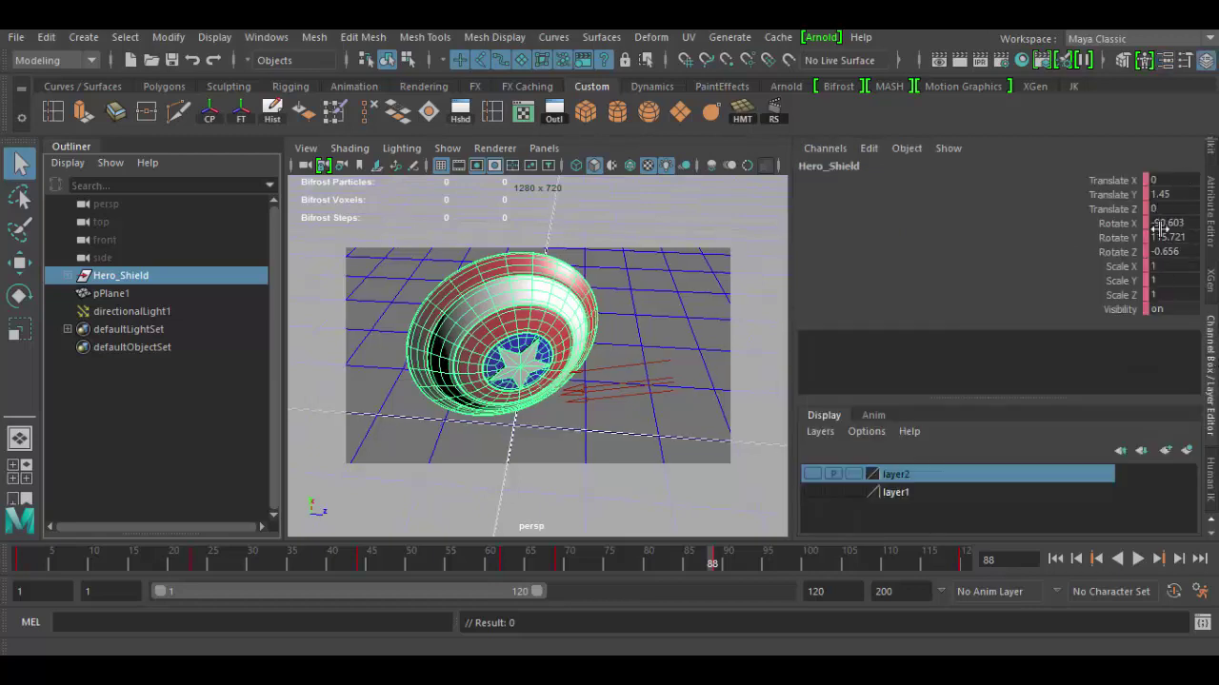
{"action": "left_click", "coordinate": [1213, 229]}
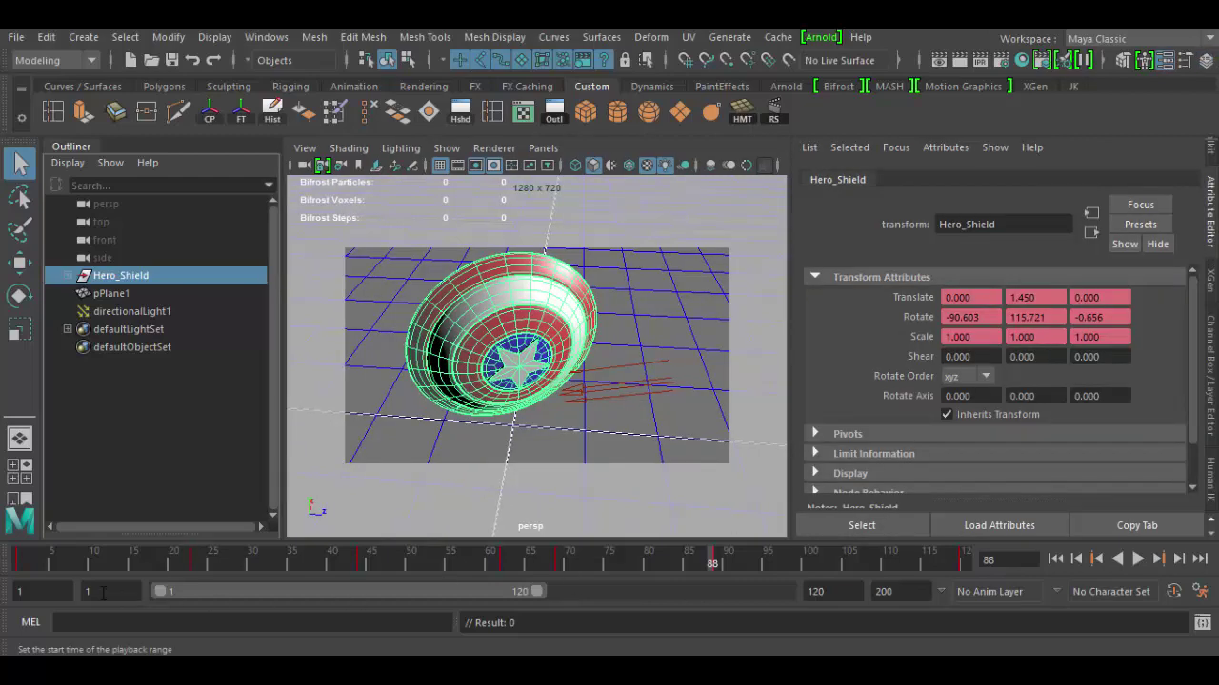
- Play and scrub the shield's rotation animation, finishing at frame 88
{"action": "left_click", "coordinate": [49, 560]}
{"action": "key", "text": "alt+v"}
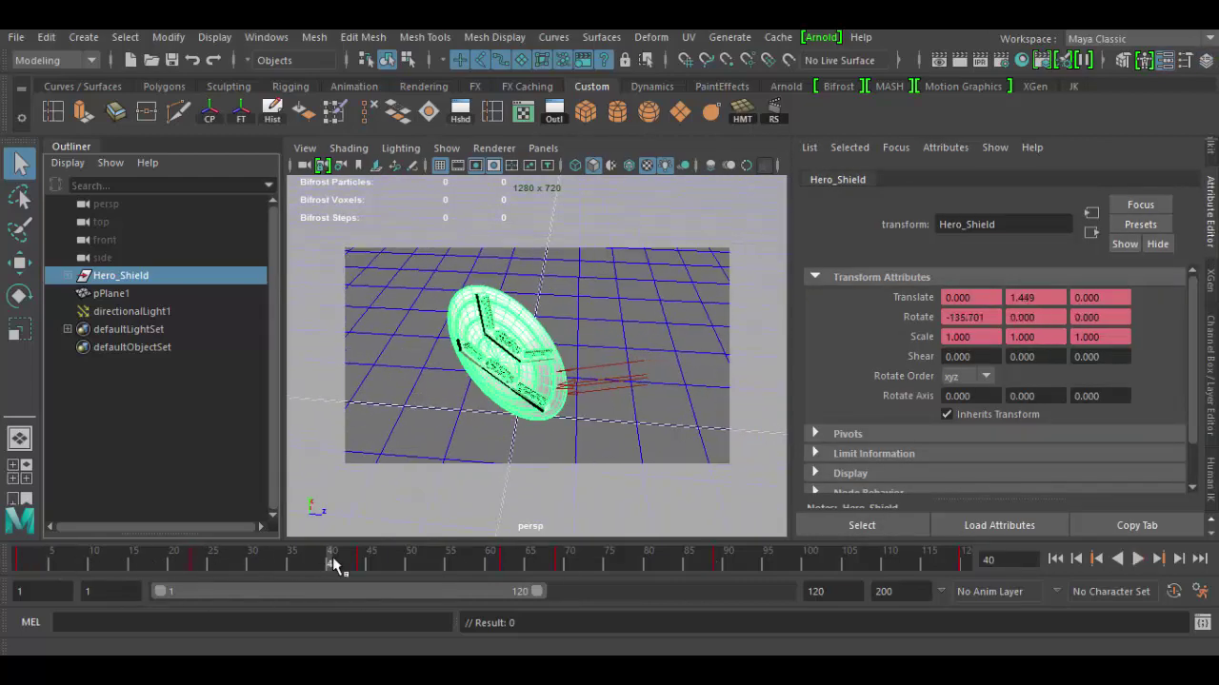
{"action": "left_click", "coordinate": [842, 563]}
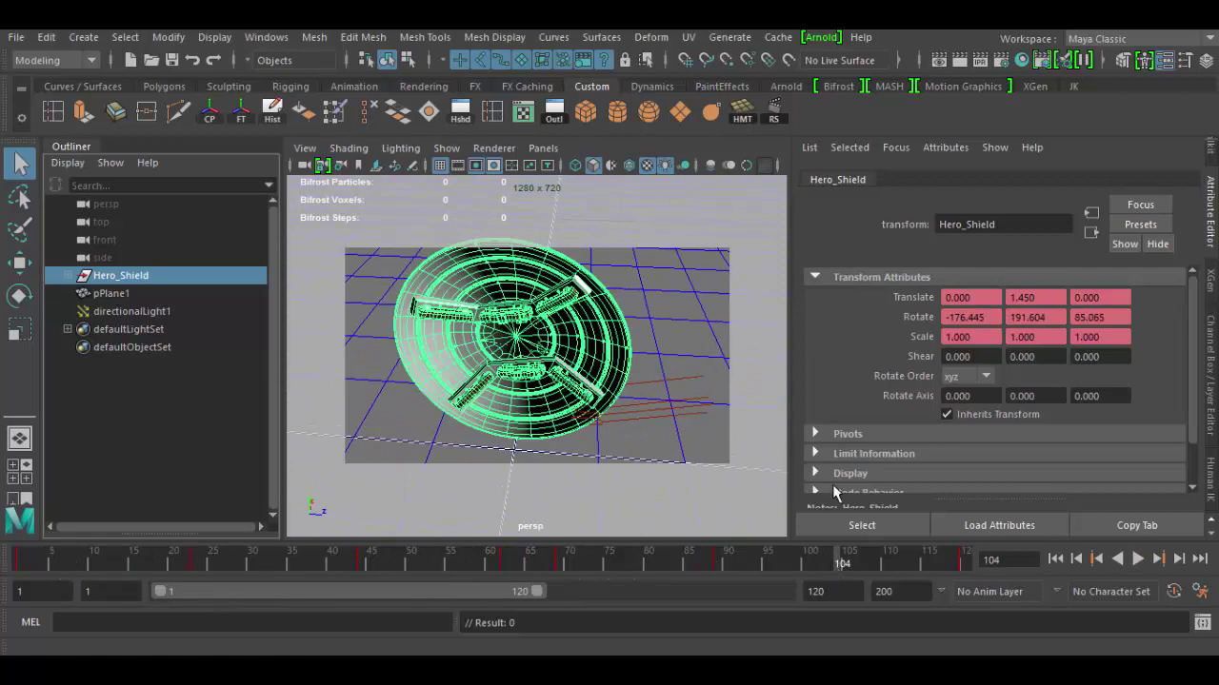
{"action": "left_click_drag", "start_coordinate": [842, 562], "coordinate": [530, 562]}
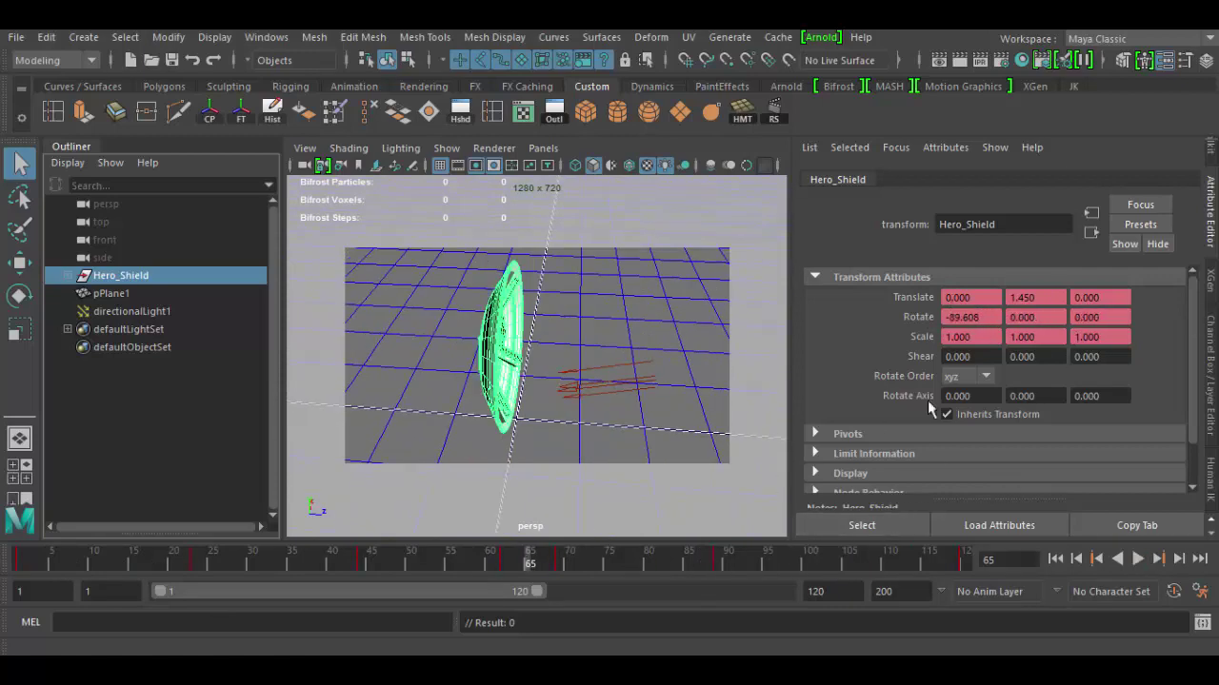
{"action": "key", "text": "alt+v"}
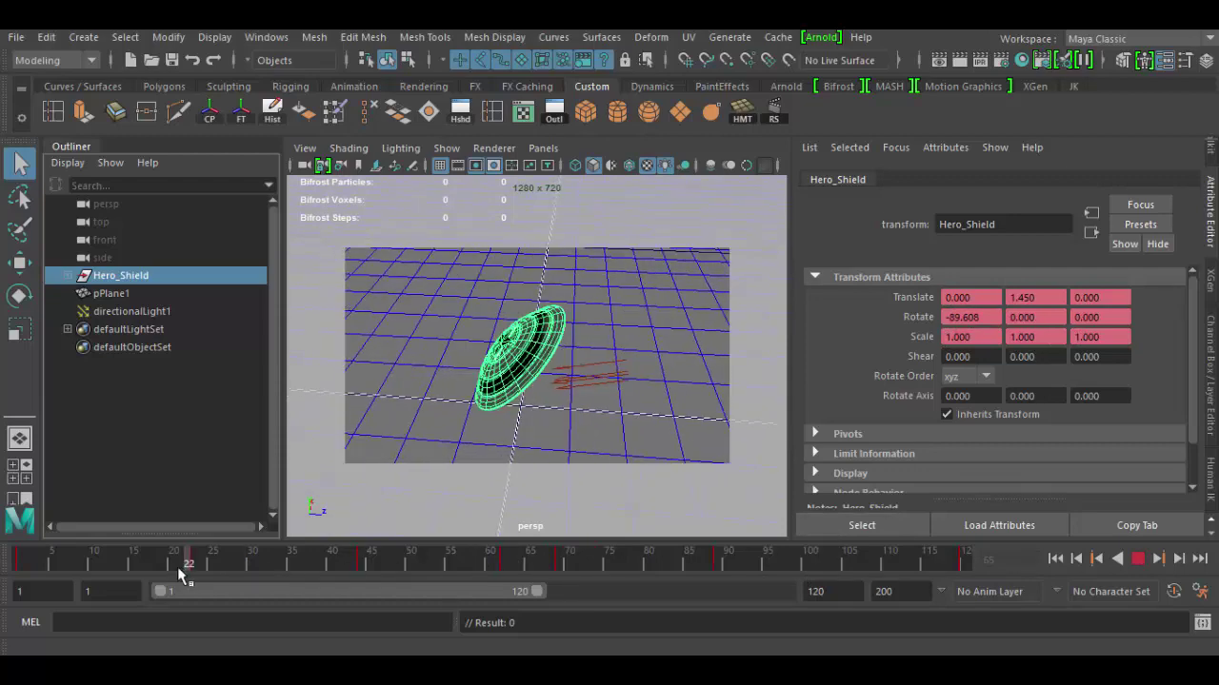
{"action": "left_click_drag", "start_coordinate": [178, 566], "coordinate": [713, 567]}
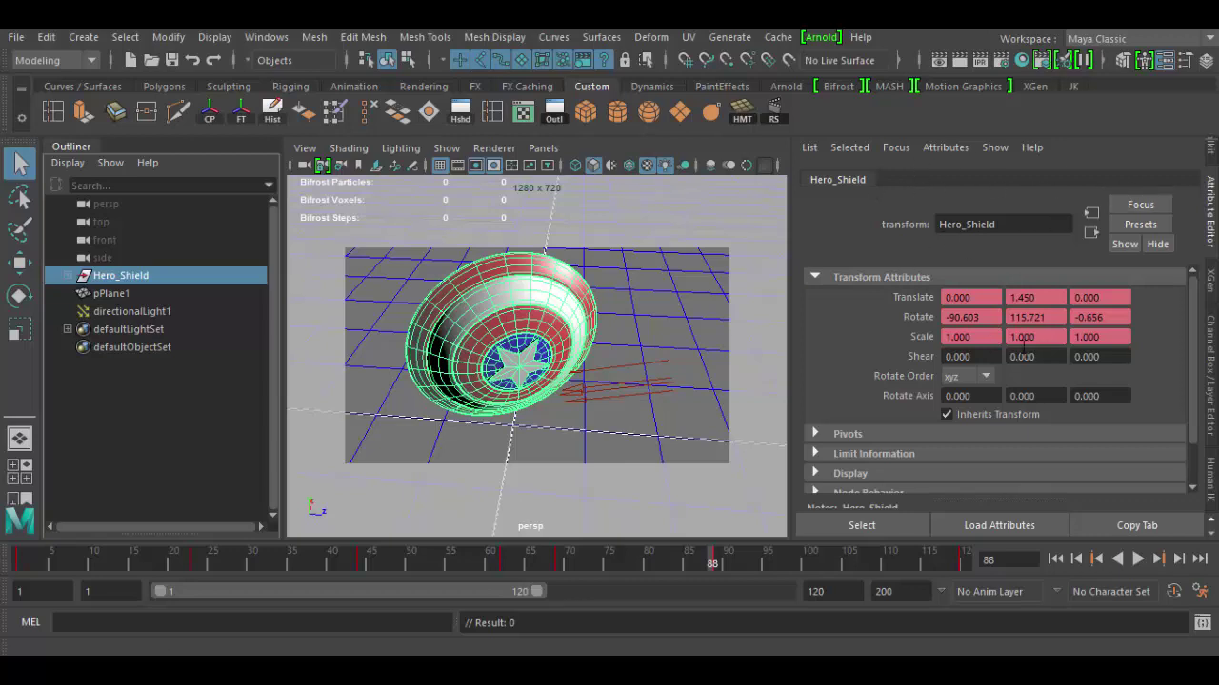
- Select Shield1, expand Hero_Shield, and step through Shield1's node tabs to MetalBlinnMaterial
{"action": "left_click", "coordinate": [519, 293]}
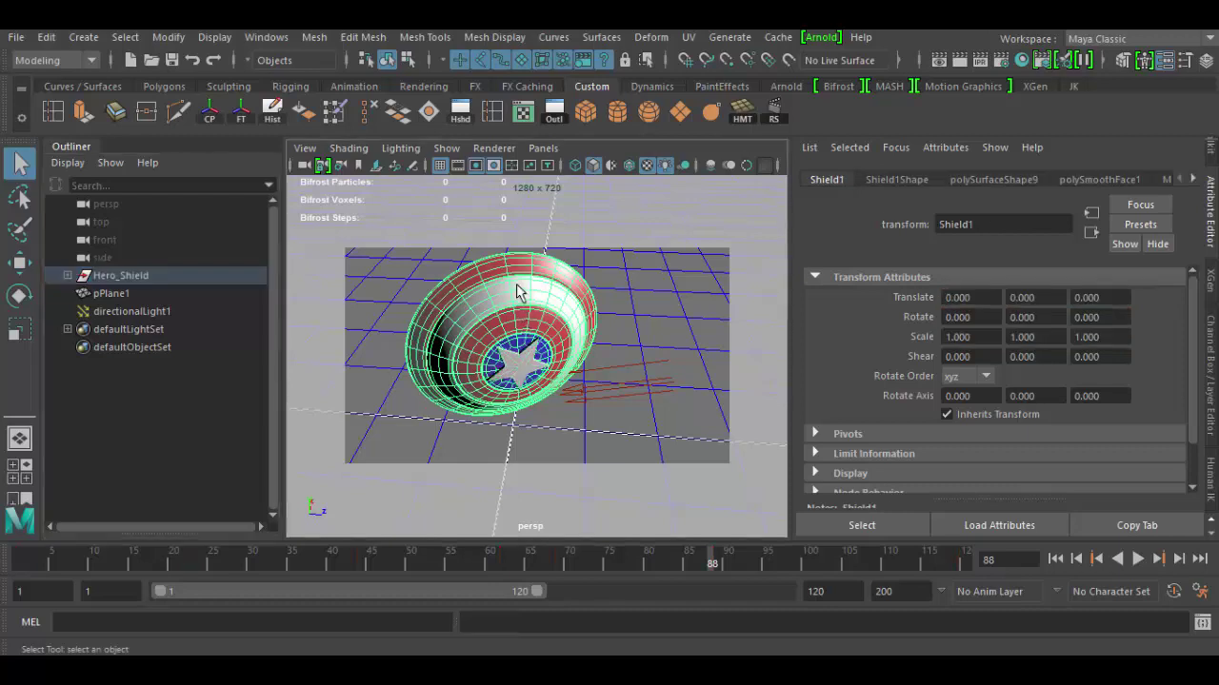
{"action": "left_click", "coordinate": [68, 275]}
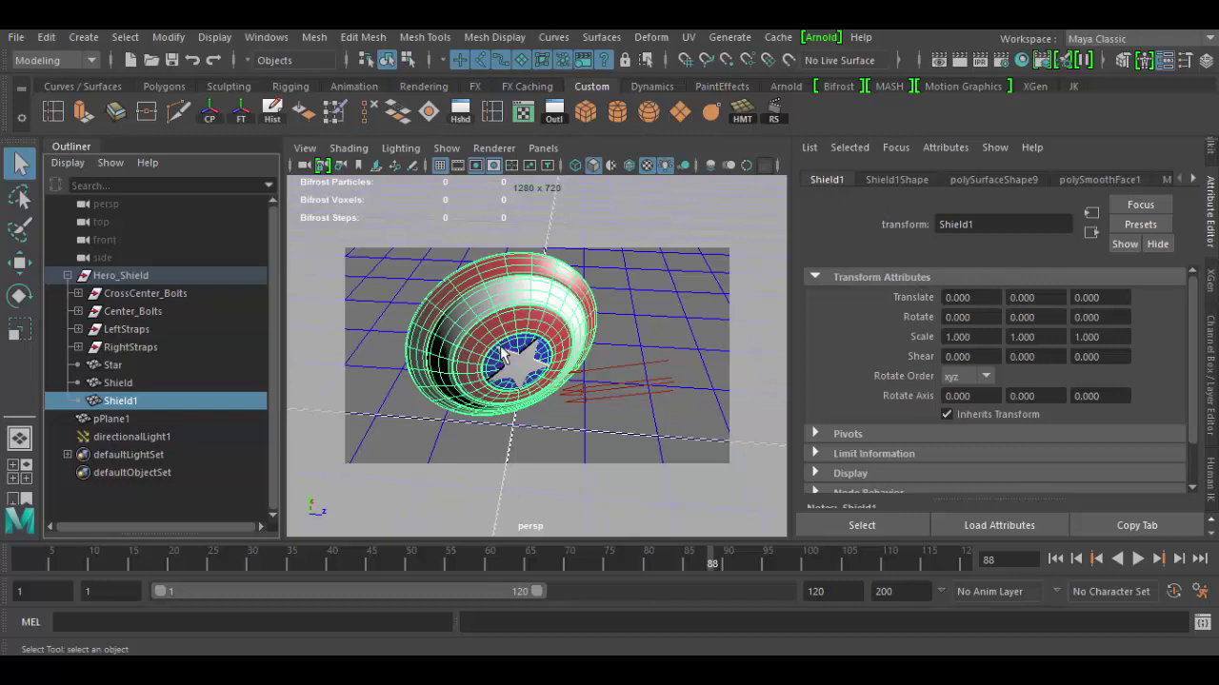
{"action": "left_click", "coordinate": [892, 181]}
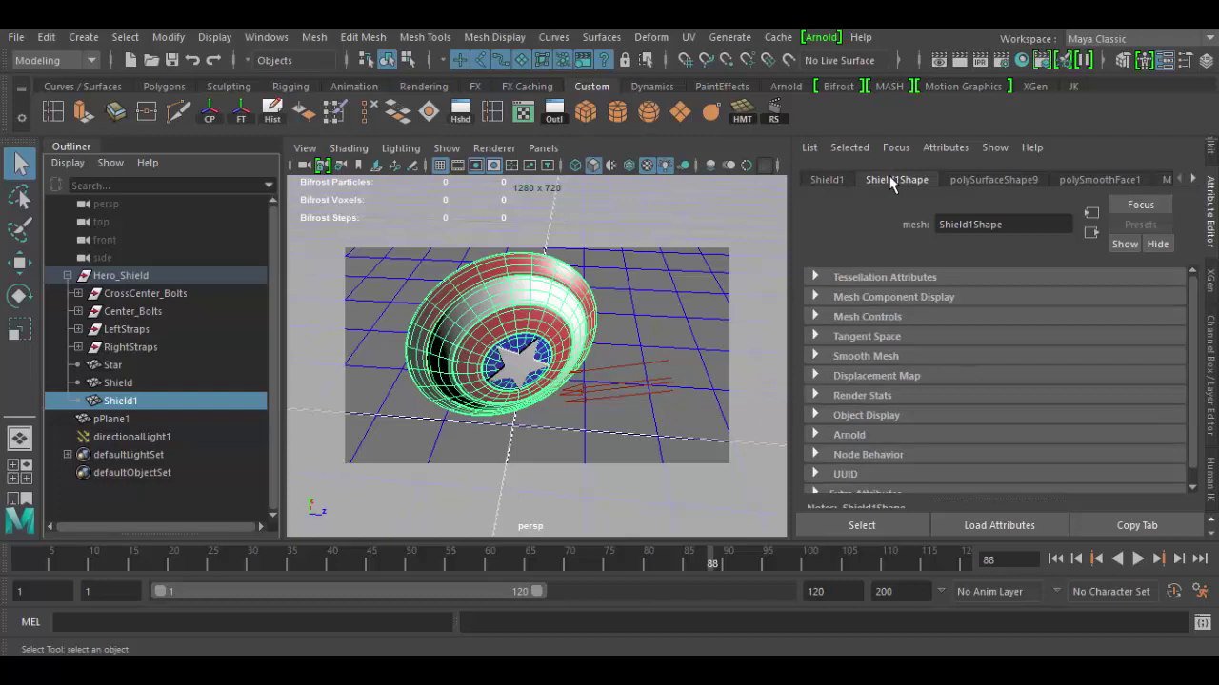
{"action": "left_click", "coordinate": [1005, 184]}
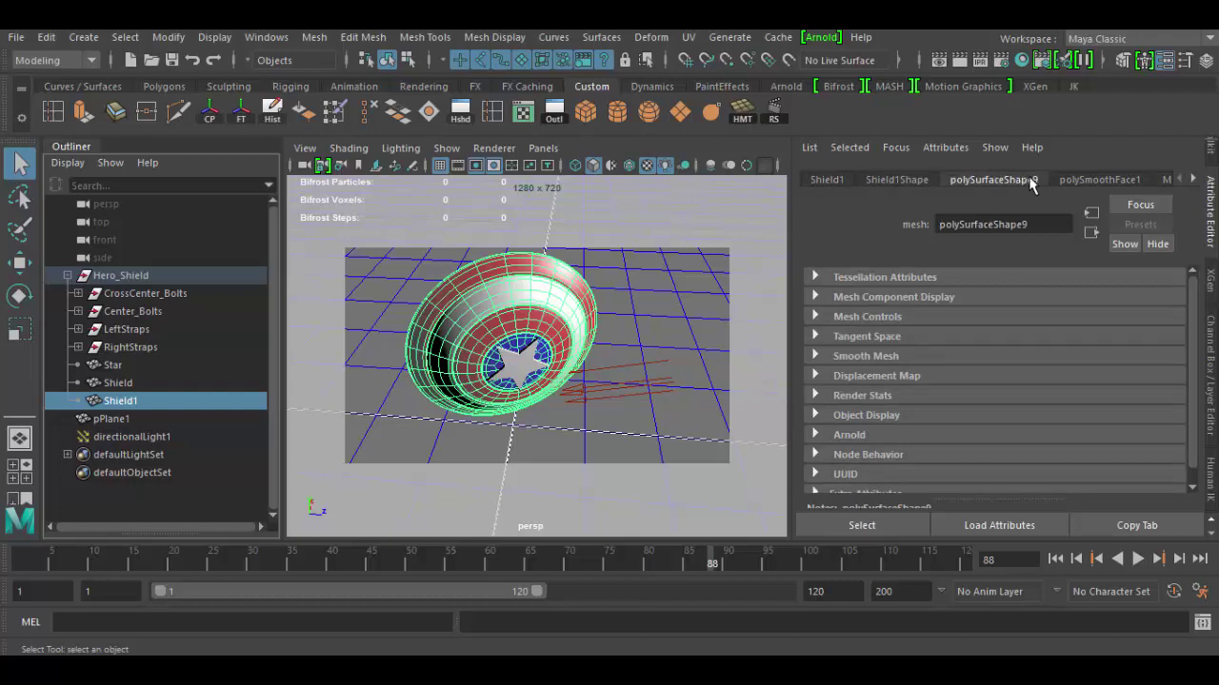
{"action": "left_click", "coordinate": [1098, 179]}
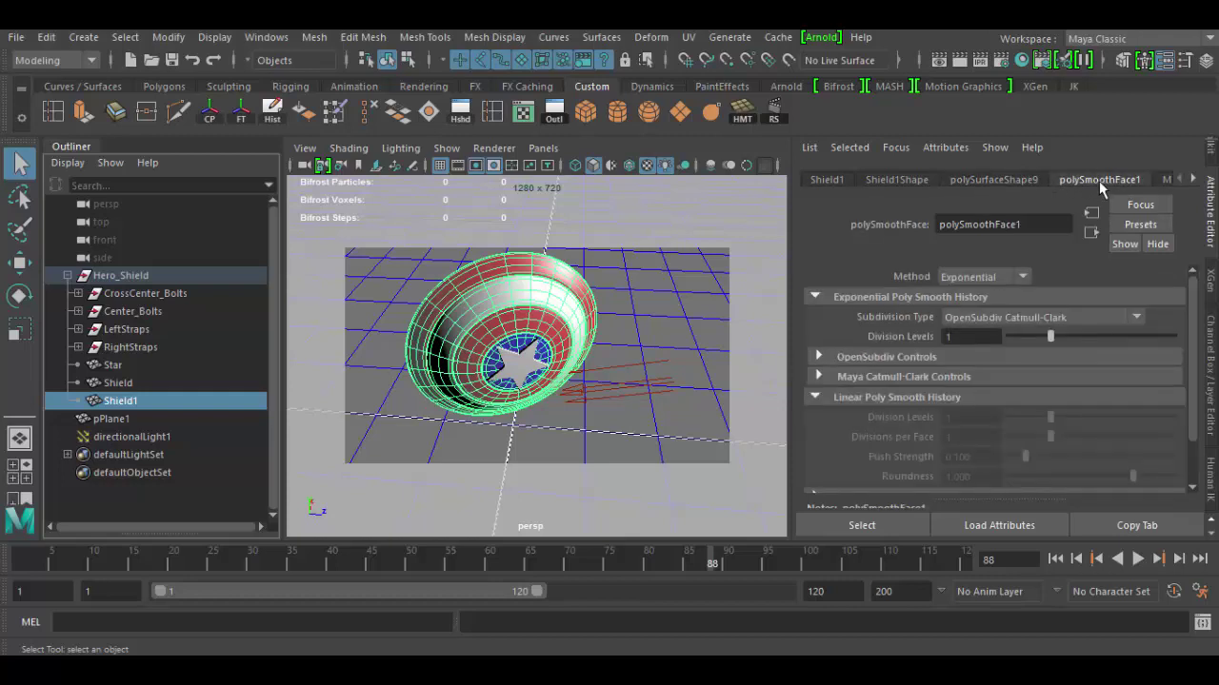
{"action": "left_click", "coordinate": [1194, 180]}
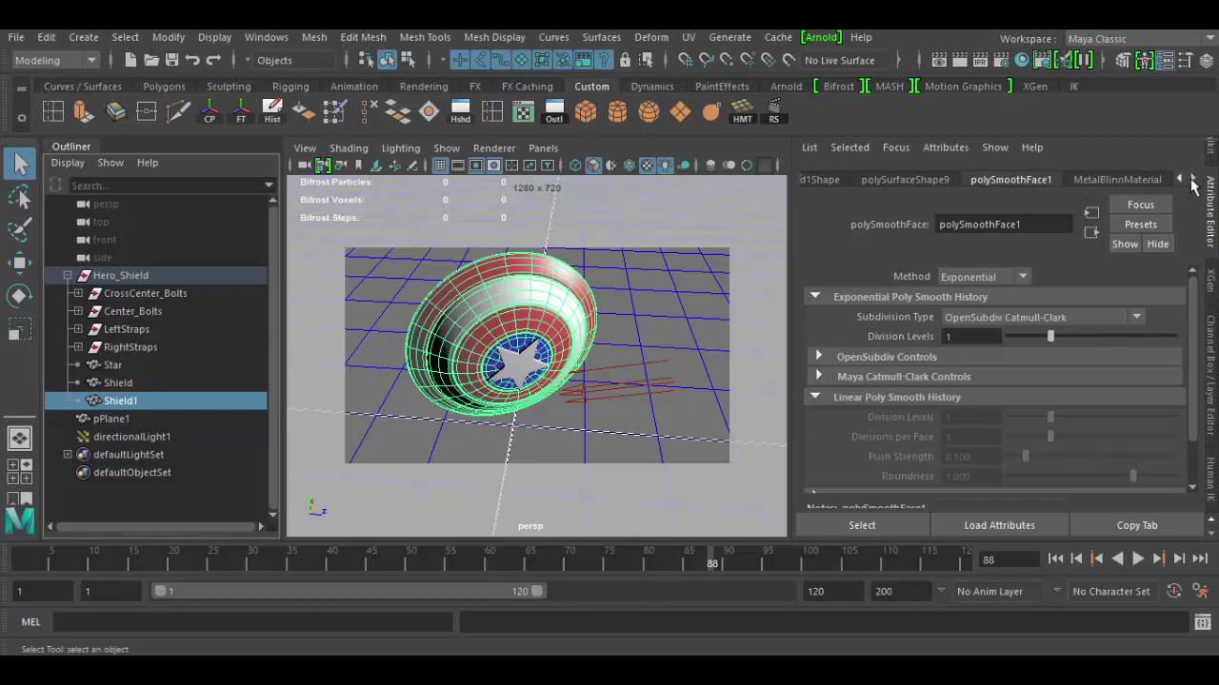
{"action": "left_click", "coordinate": [1194, 181]}
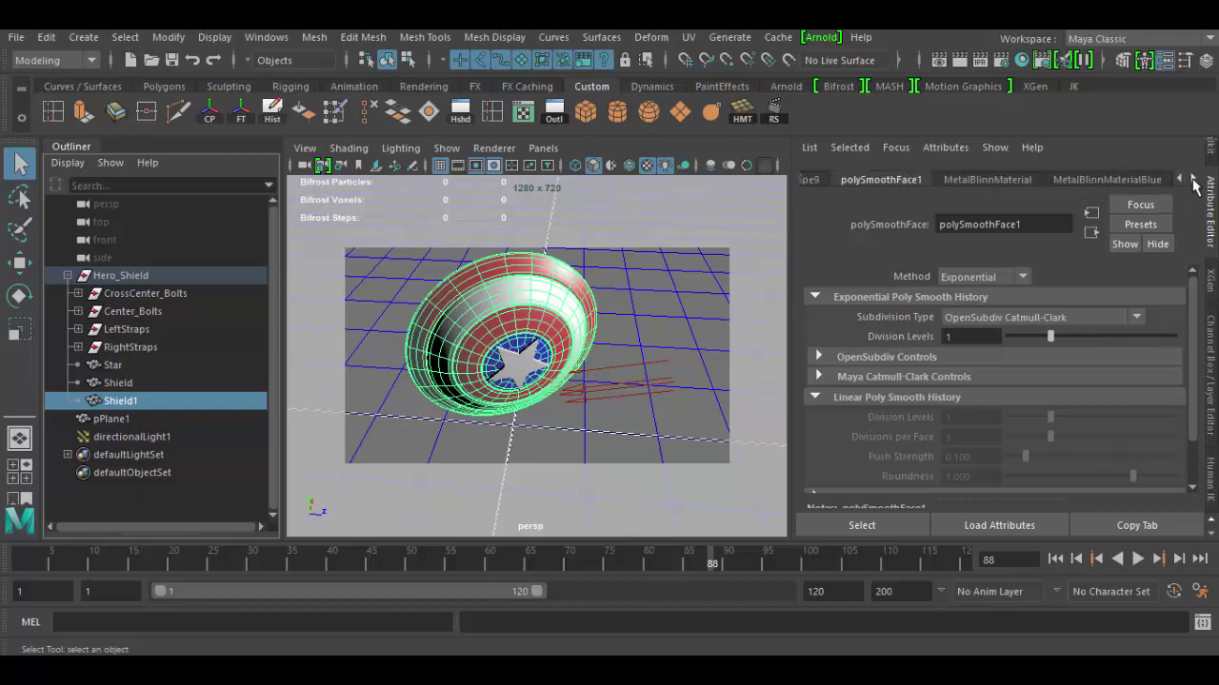
{"action": "left_click", "coordinate": [990, 180]}
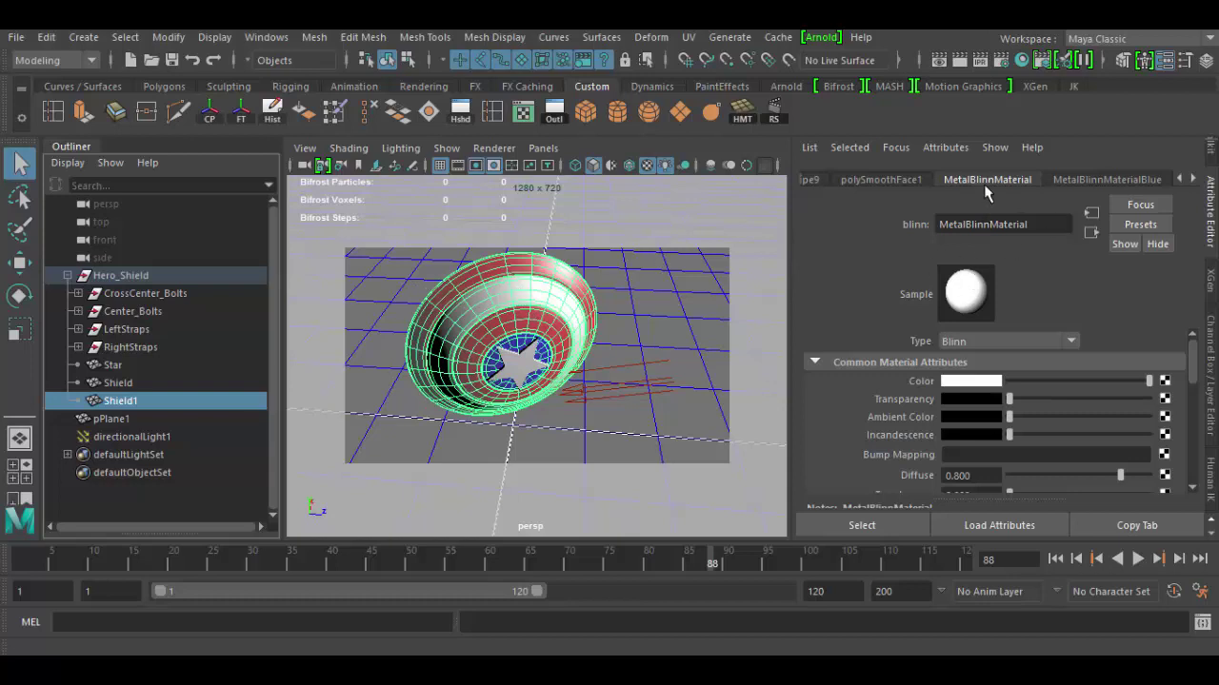
- Go from the MetalBlinnMaterialBlue tab on to the MetalBlinnMaterialRed settings
{"action": "left_click", "coordinate": [1119, 180]}
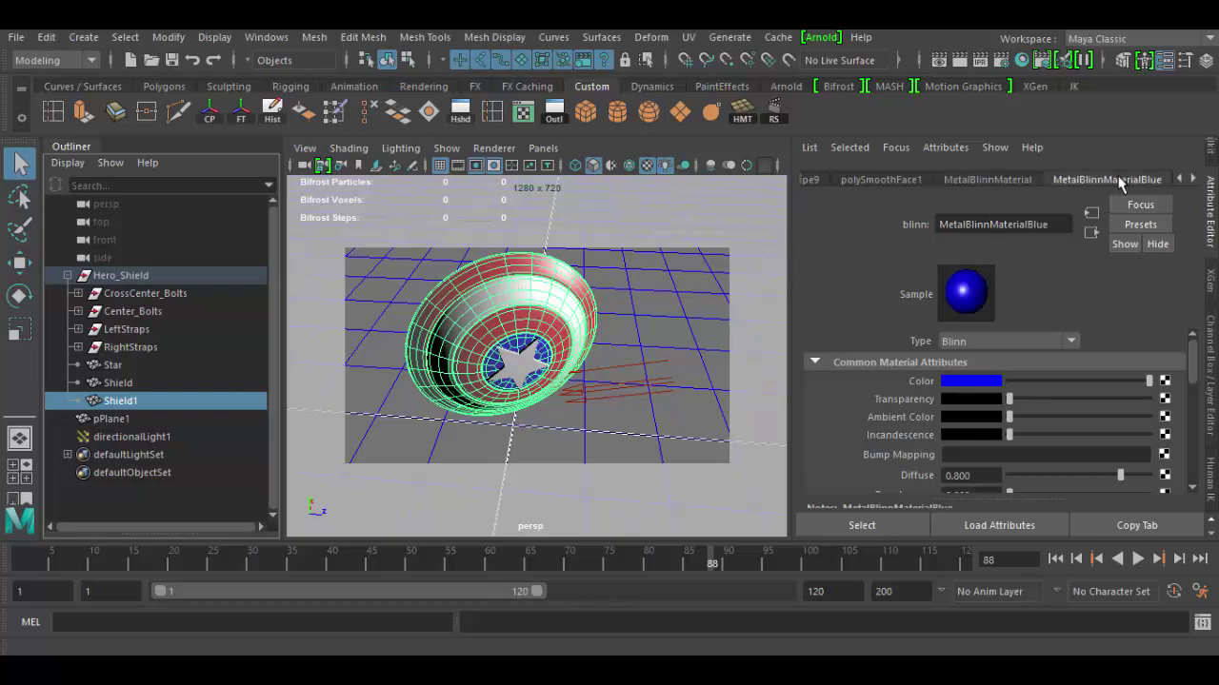
{"action": "left_click", "coordinate": [1192, 179]}
{"action": "left_click", "coordinate": [1114, 180]}
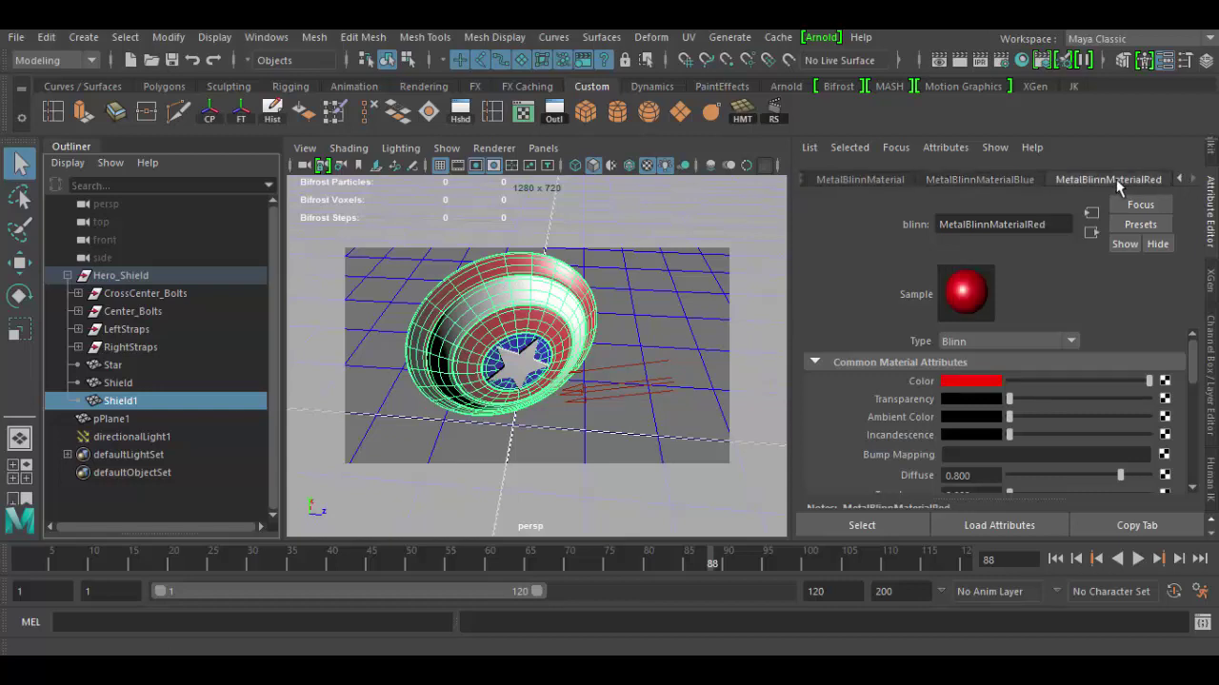
- Preview yellow and olive for the red material's colour, then set it back to red
{"action": "left_click", "coordinate": [970, 382]}
{"action": "left_click", "coordinate": [925, 338]}
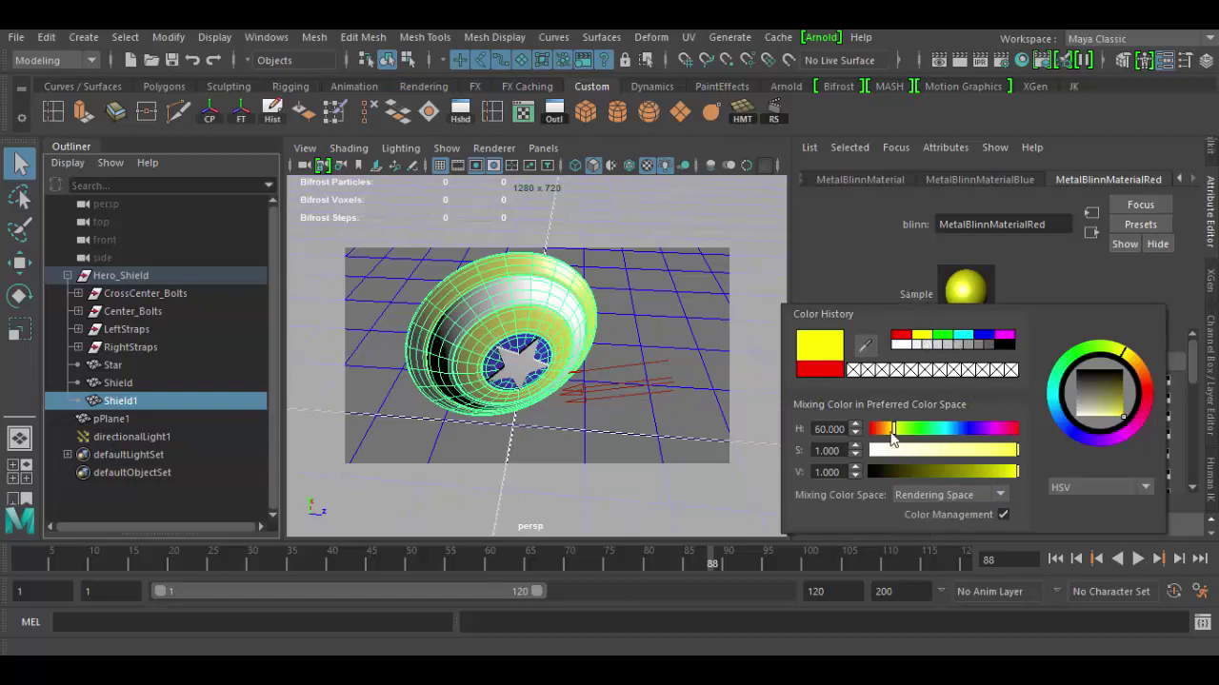
{"action": "left_click_drag", "start_coordinate": [1015, 473], "coordinate": [956, 468]}
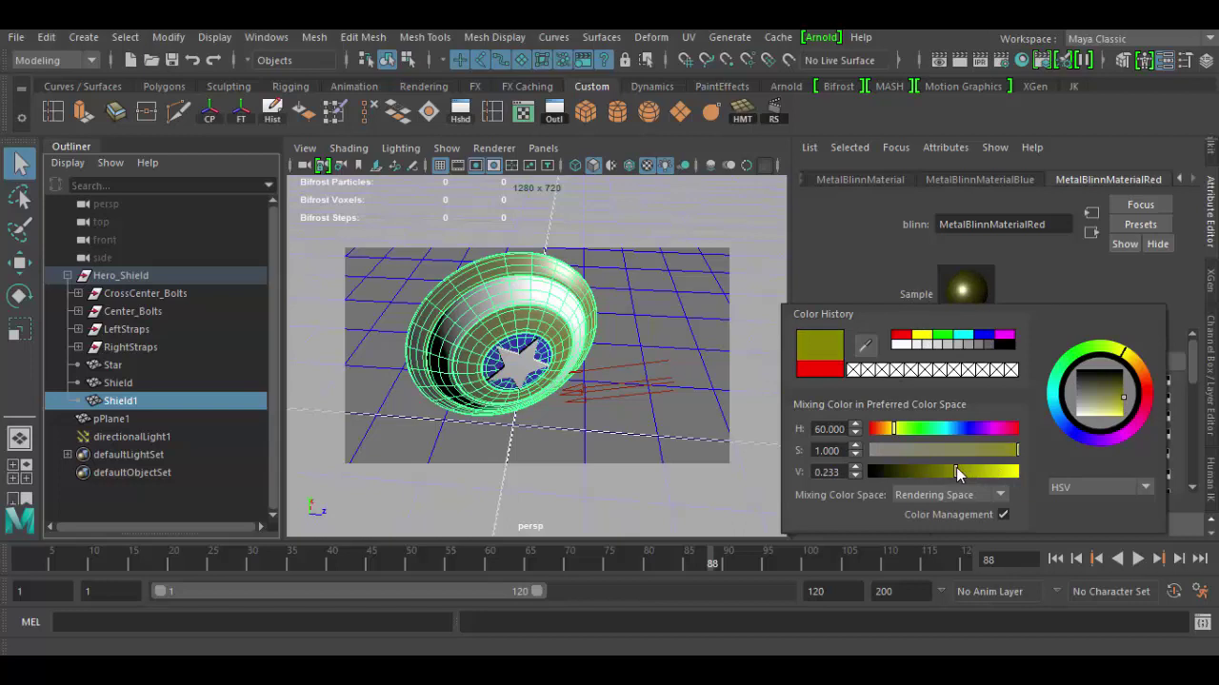
{"action": "left_click", "coordinate": [901, 338]}
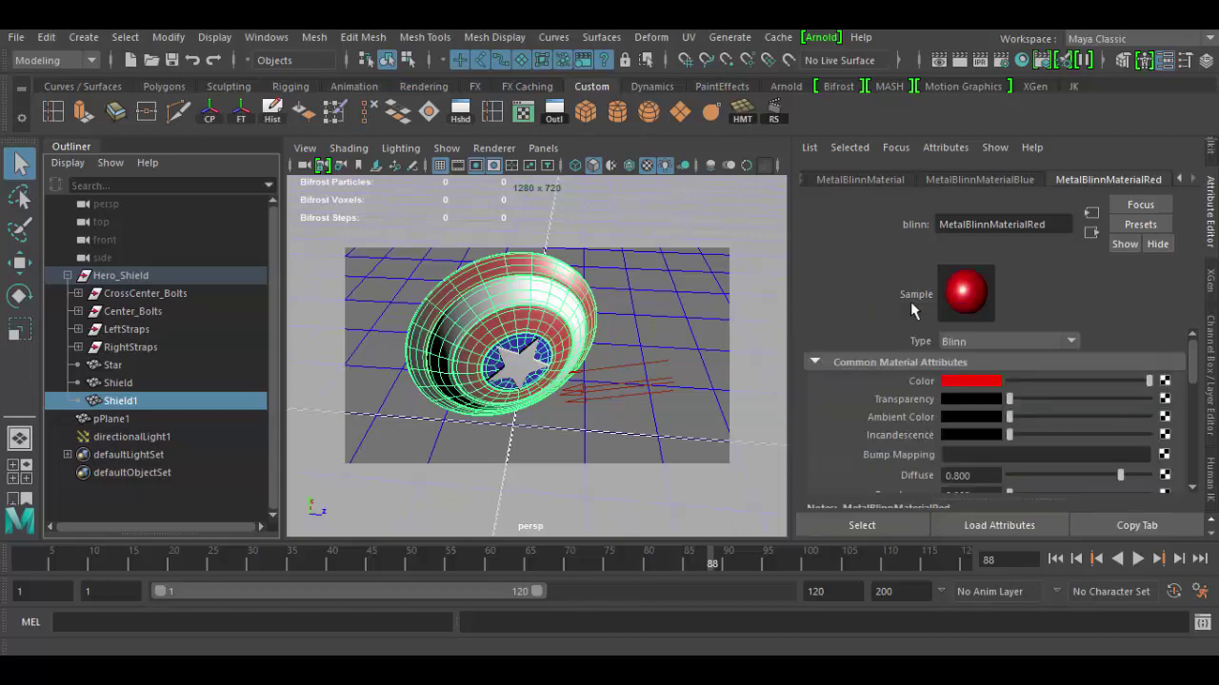
{"action": "mouse_move", "coordinate": [1196, 372]}
{"action": "left_mouse_down"}
{"action": "mouse_move", "coordinate": [1198, 455]}
{"action": "mouse_move", "coordinate": [1197, 348]}
{"action": "left_mouse_up"}
- Select pPlane1 and raise polyPlane1's Subdivisions Width and Height from 10 to 34
{"action": "left_click", "coordinate": [653, 336]}
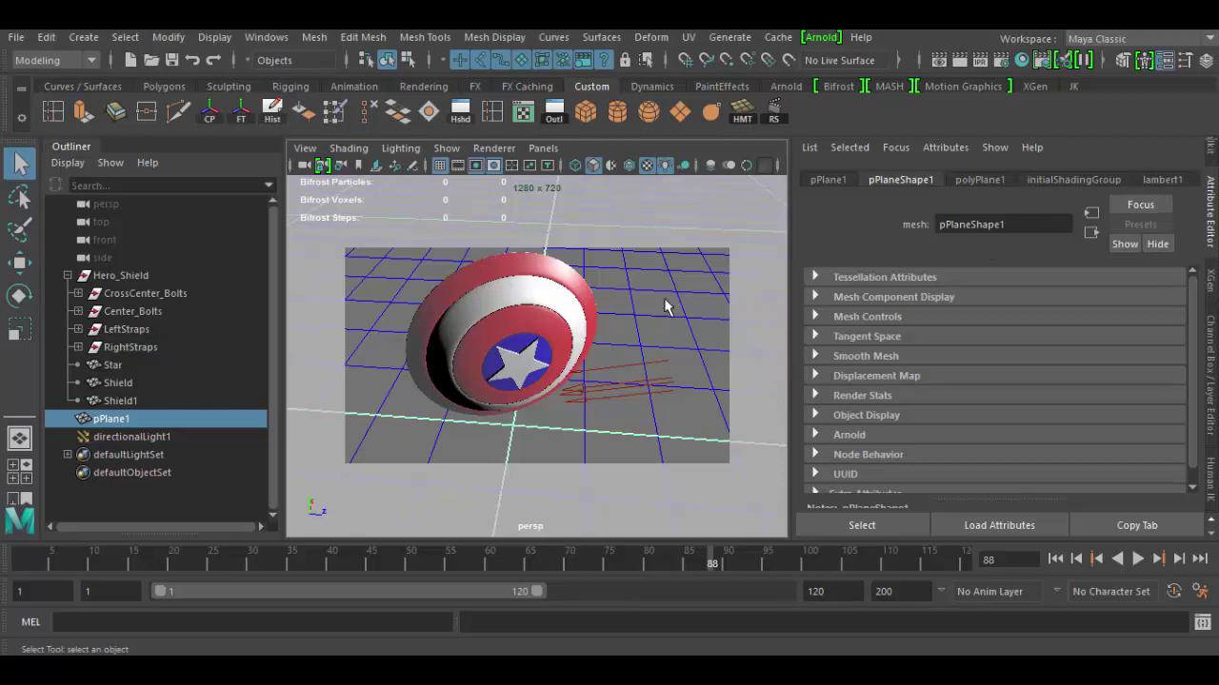
{"action": "left_click", "coordinate": [1088, 182]}
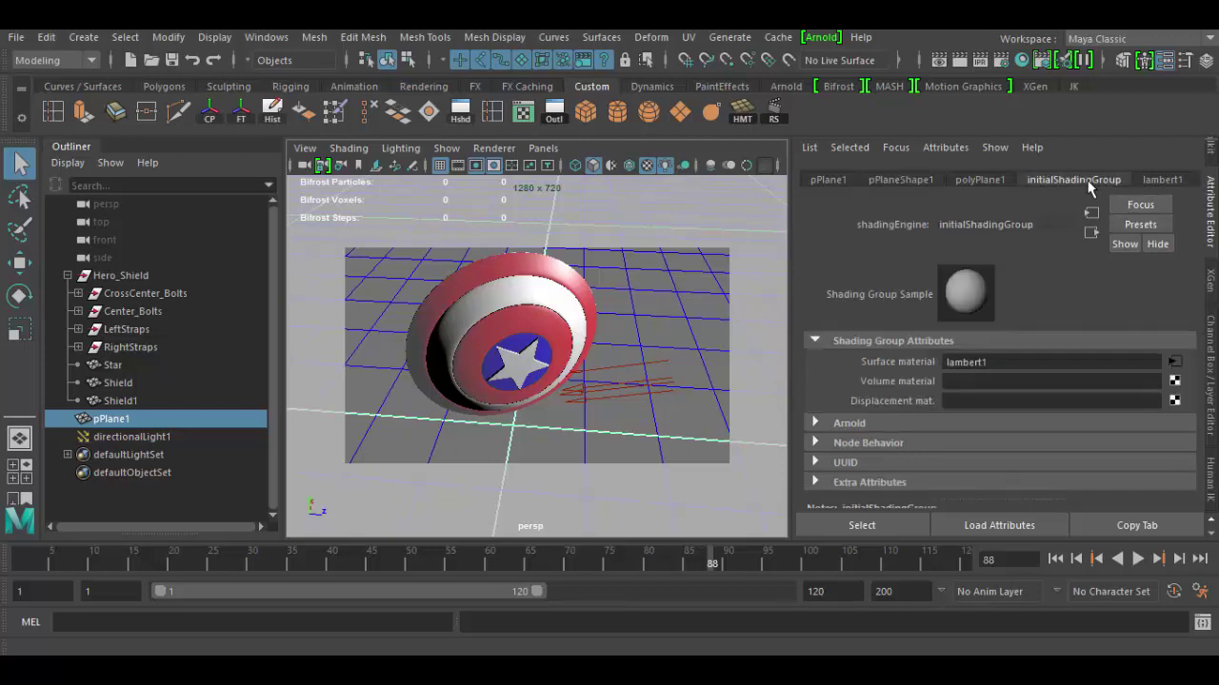
{"action": "left_click", "coordinate": [988, 182]}
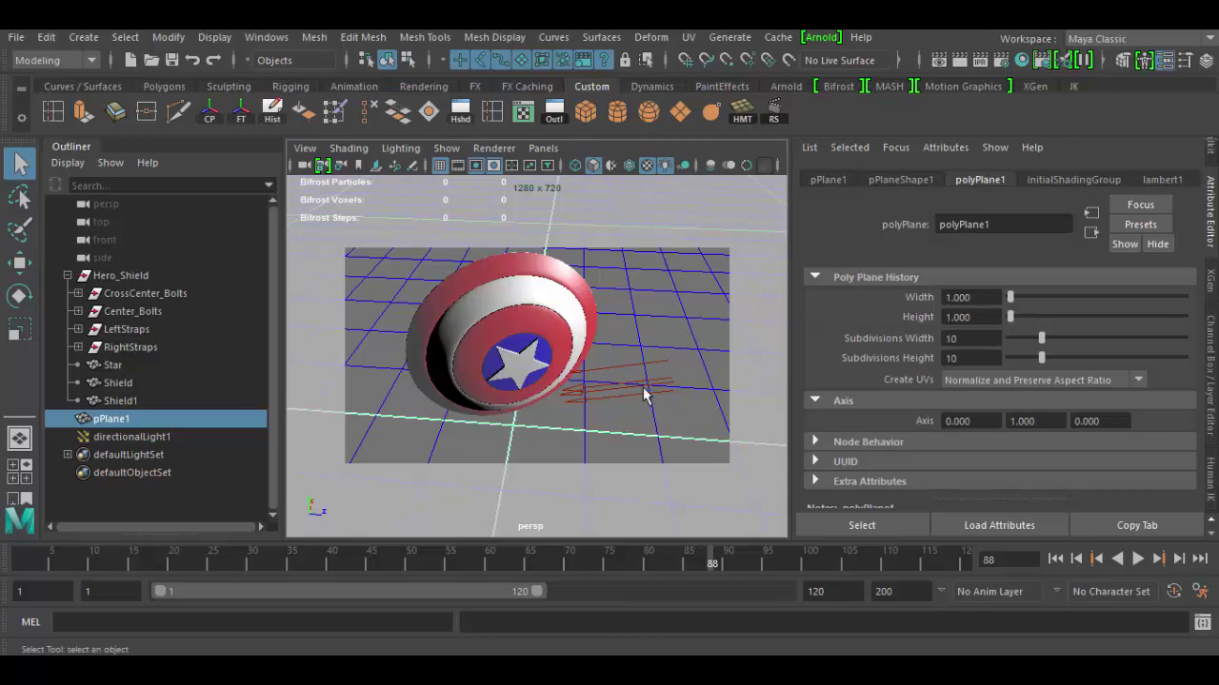
{"action": "scroll", "coordinate": [643, 391], "scroll_direction": "down", "scroll_amount": 10}
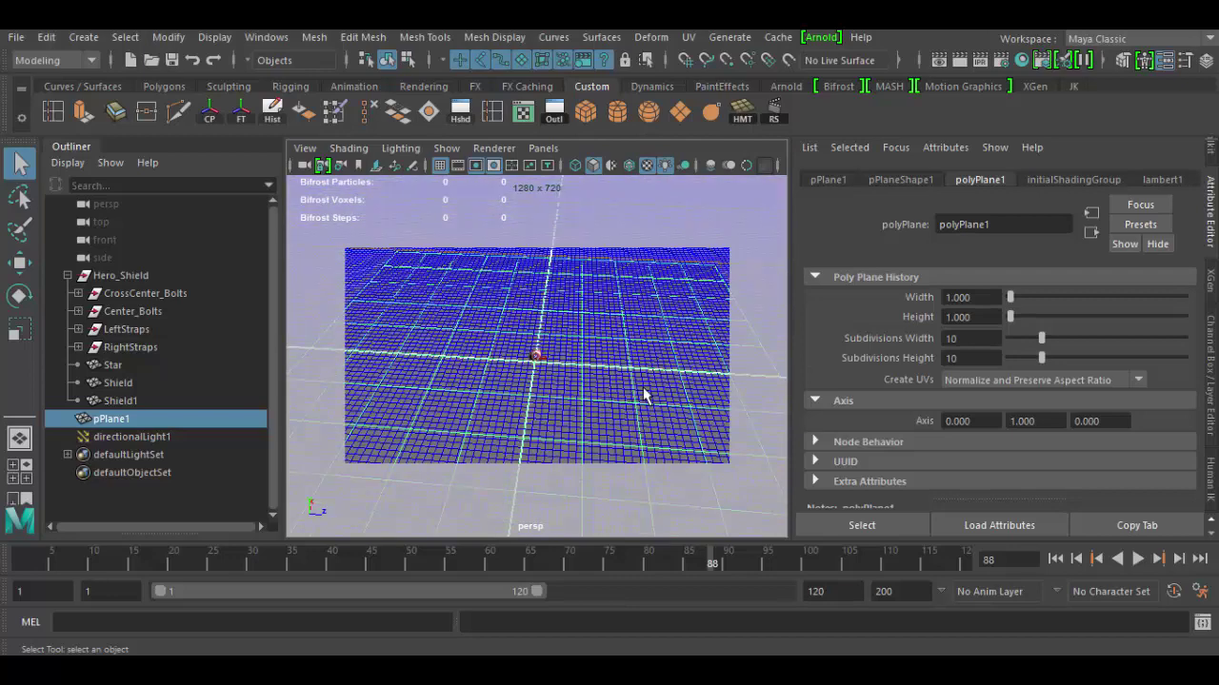
{"action": "scroll", "coordinate": [642, 389], "scroll_direction": "up", "scroll_amount": 3}
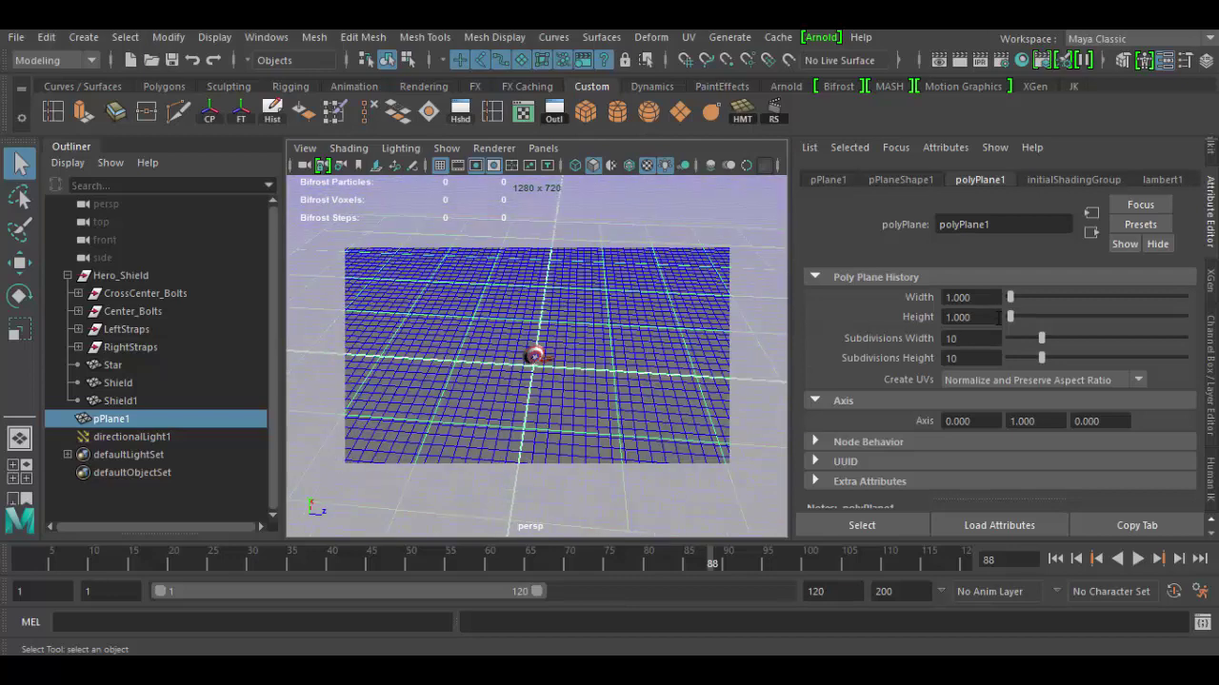
{"action": "left_click_drag", "start_coordinate": [1042, 340], "coordinate": [1126, 343]}
{"action": "left_click_drag", "start_coordinate": [1049, 356], "coordinate": [1126, 362]}
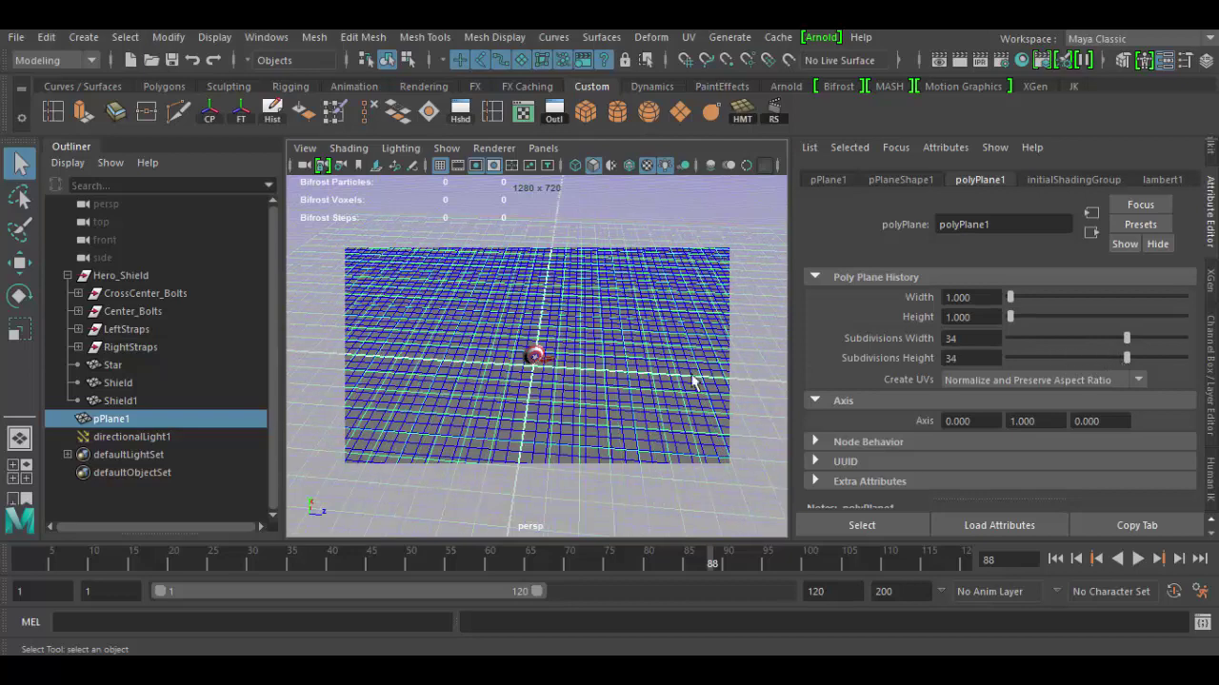
{"action": "scroll", "coordinate": [588, 356], "scroll_direction": "up", "scroll_amount": 5}
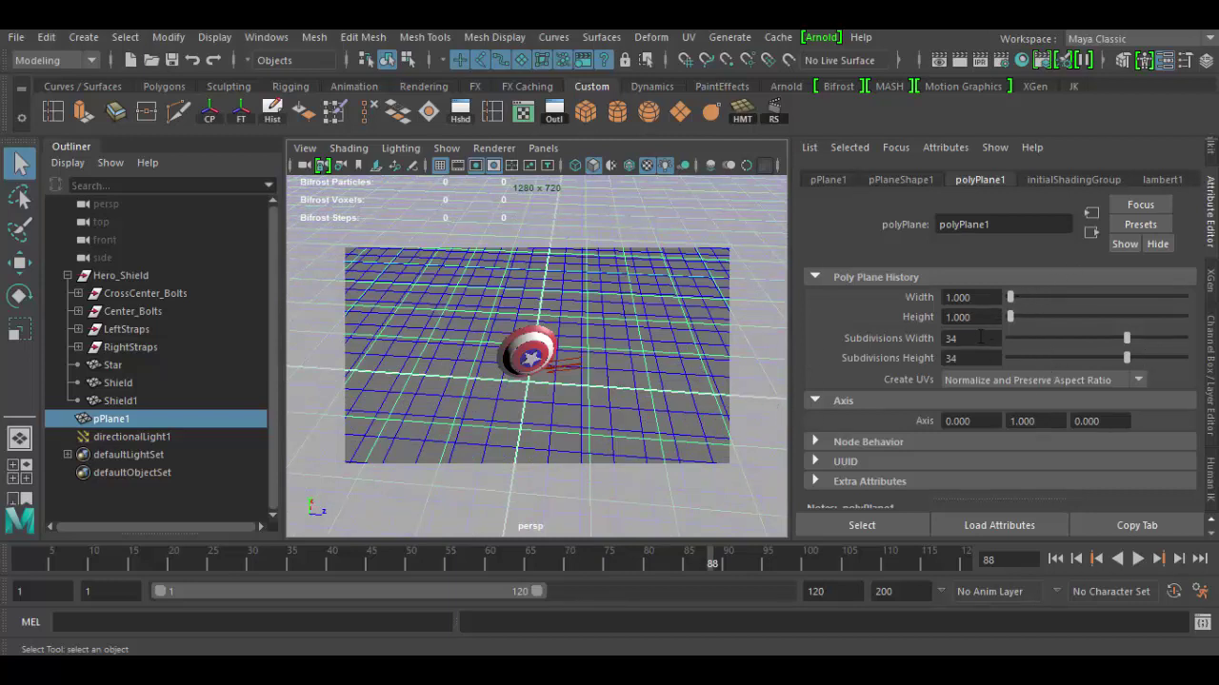
{"action": "scroll", "coordinate": [588, 379], "scroll_direction": "up", "scroll_amount": 5}
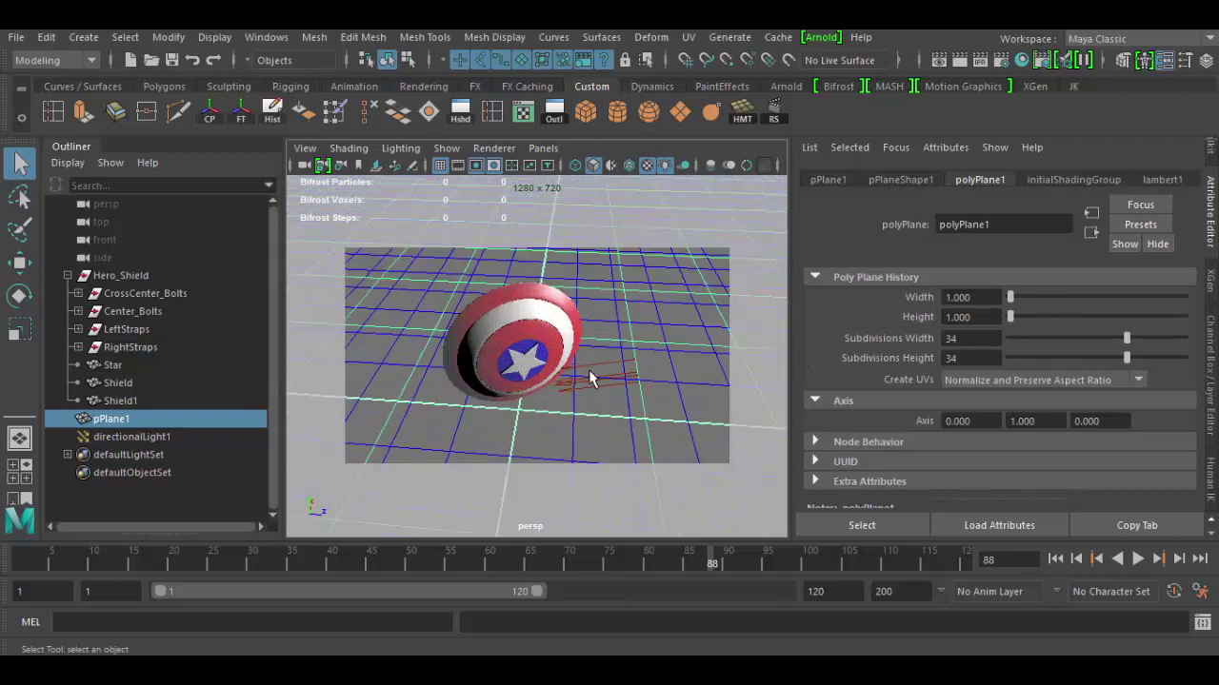
- Select directionalLight1 and try darker, yellow and olive colours in its Color chooser
{"action": "left_click", "coordinate": [609, 372]}
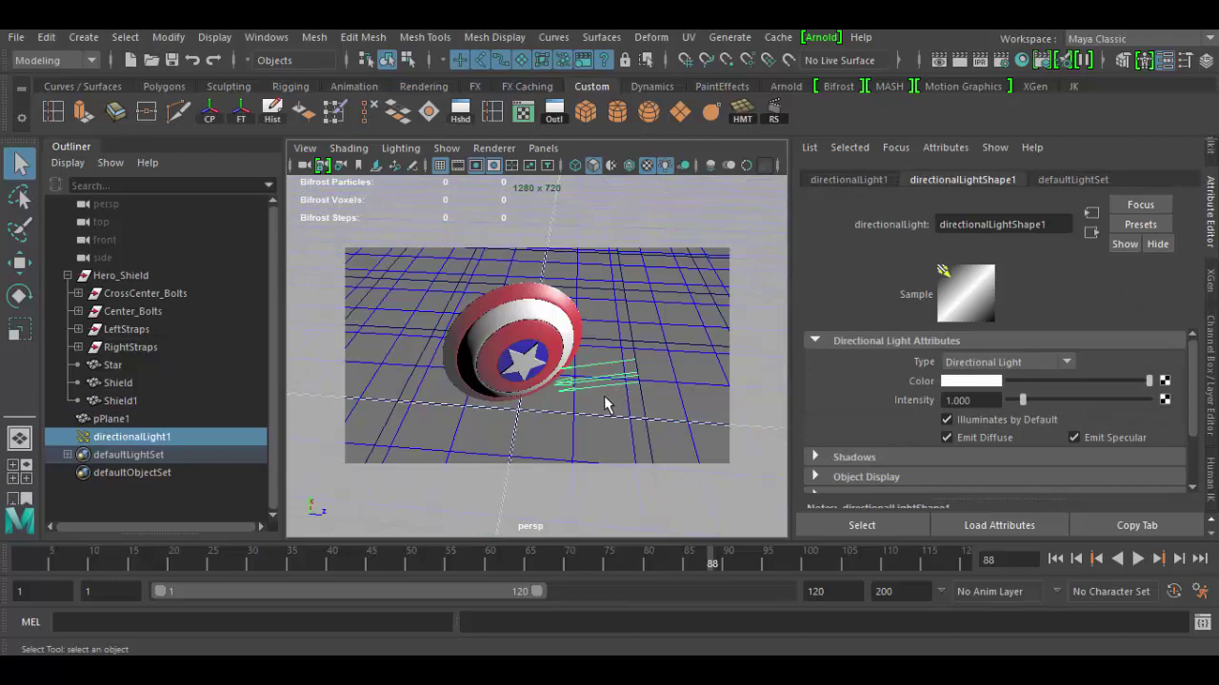
{"action": "left_click_drag", "start_coordinate": [1133, 385], "coordinate": [1169, 386]}
{"action": "left_click", "coordinate": [954, 383]}
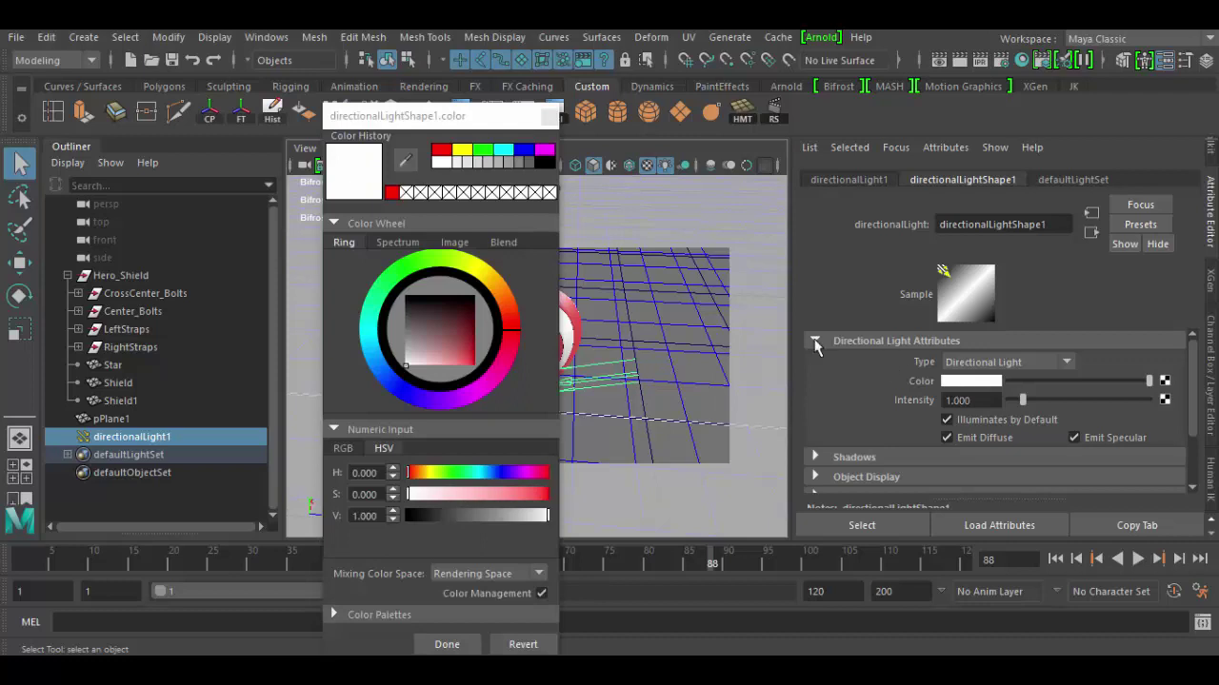
{"action": "left_click", "coordinate": [475, 271]}
{"action": "left_click", "coordinate": [451, 343]}
{"action": "left_click_drag", "start_coordinate": [451, 346], "coordinate": [420, 361]}
{"action": "left_click", "coordinate": [549, 117]}
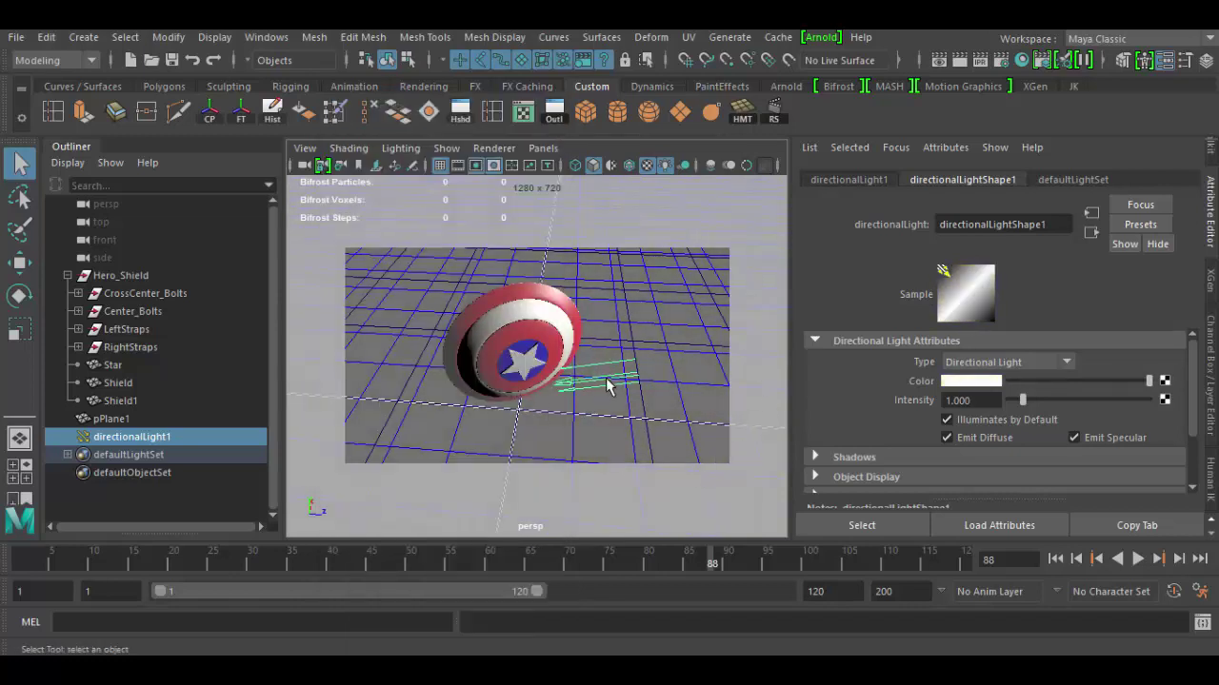
- Rotate the directional light to a new angle, then play and scrub to frame 32
{"action": "key", "text": "e"}
{"action": "left_click_drag", "start_coordinate": [664, 339], "coordinate": [634, 353]}
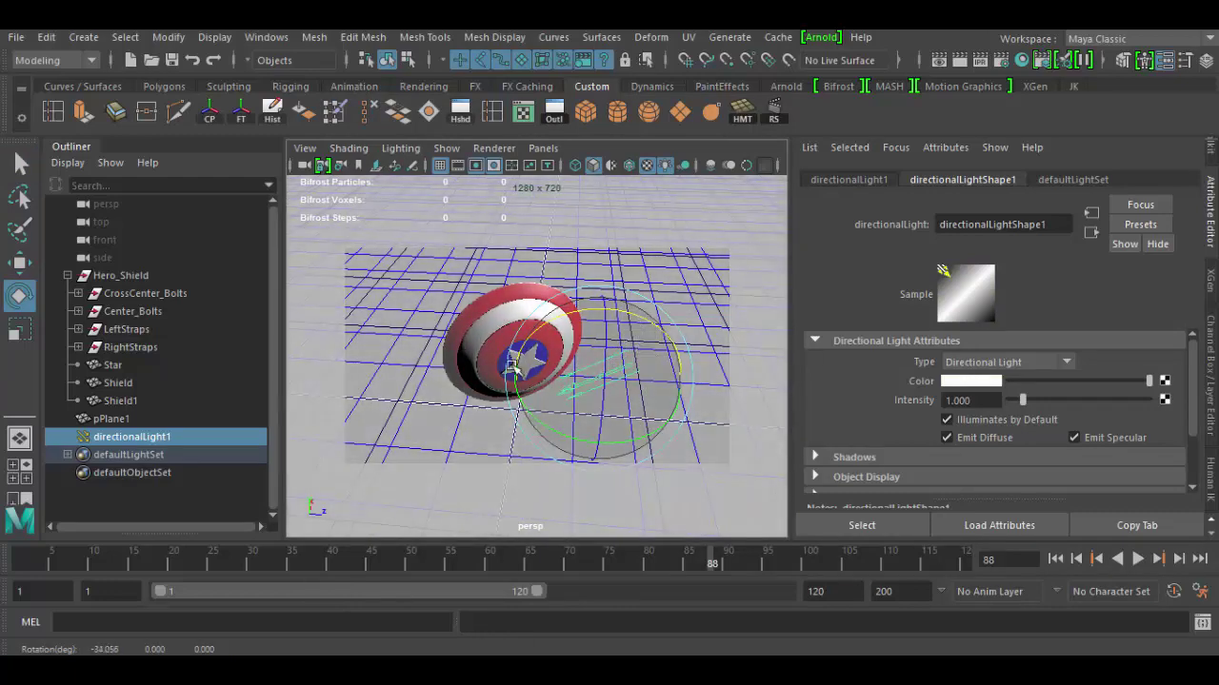
{"action": "left_click_drag", "start_coordinate": [549, 419], "coordinate": [583, 419], "text": "alt"}
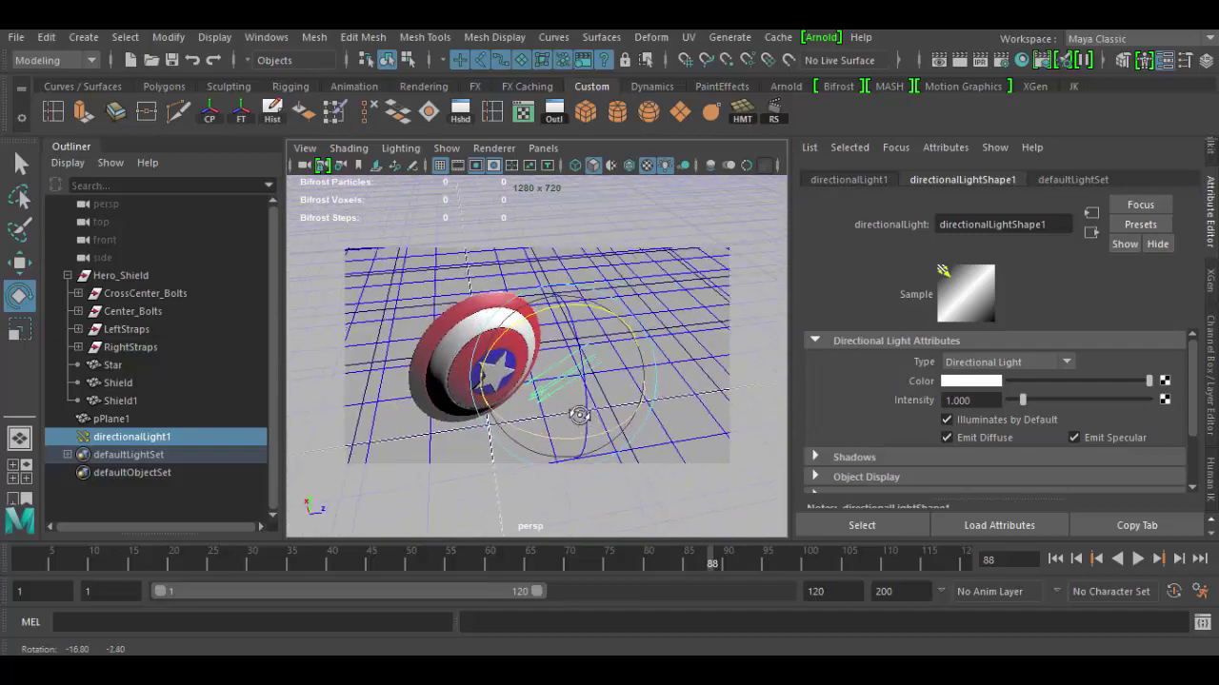
{"action": "key", "text": "alt+v"}
{"action": "left_click_drag", "start_coordinate": [219, 565], "coordinate": [268, 562]}
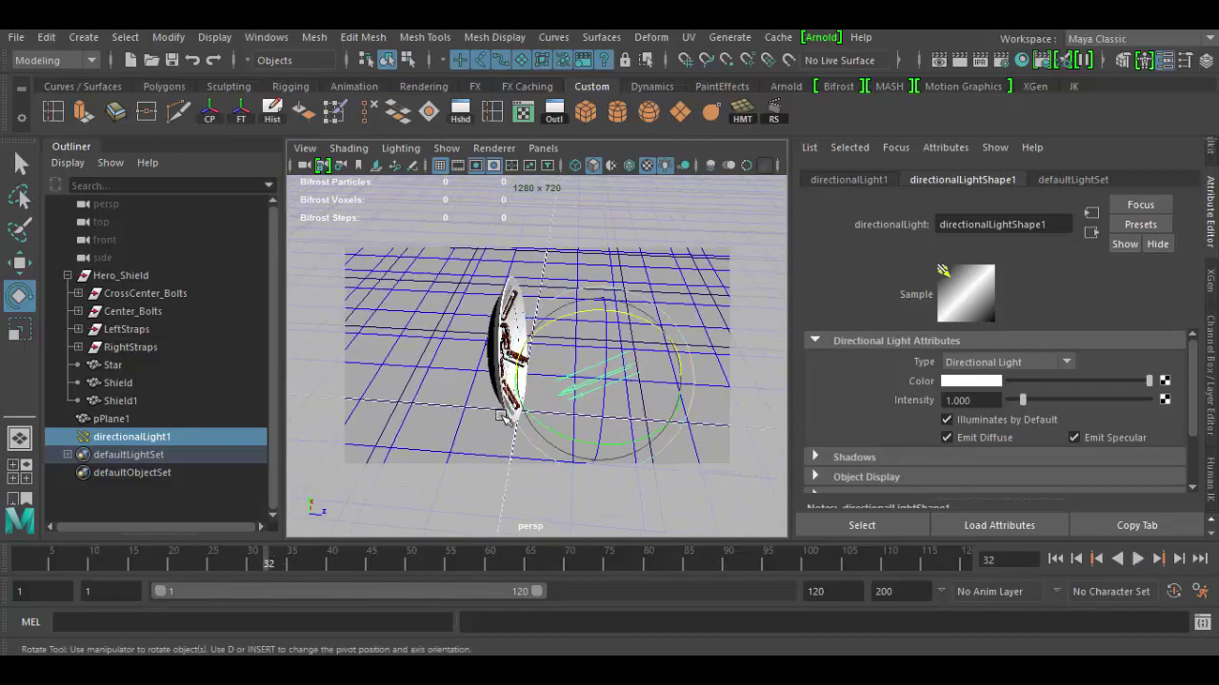
- Turn on viewport shadows from Lighting > Shadows and preview the animated shield
{"action": "left_click", "coordinate": [361, 156]}
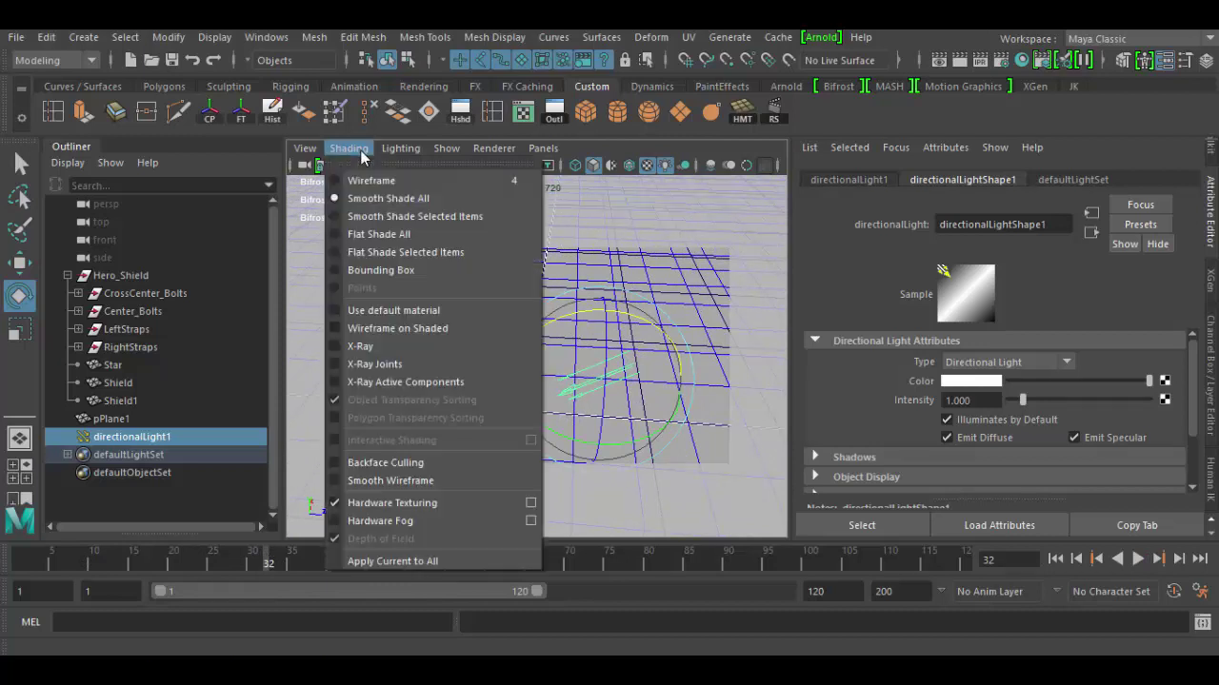
{"action": "mouse_move", "coordinate": [387, 157]}
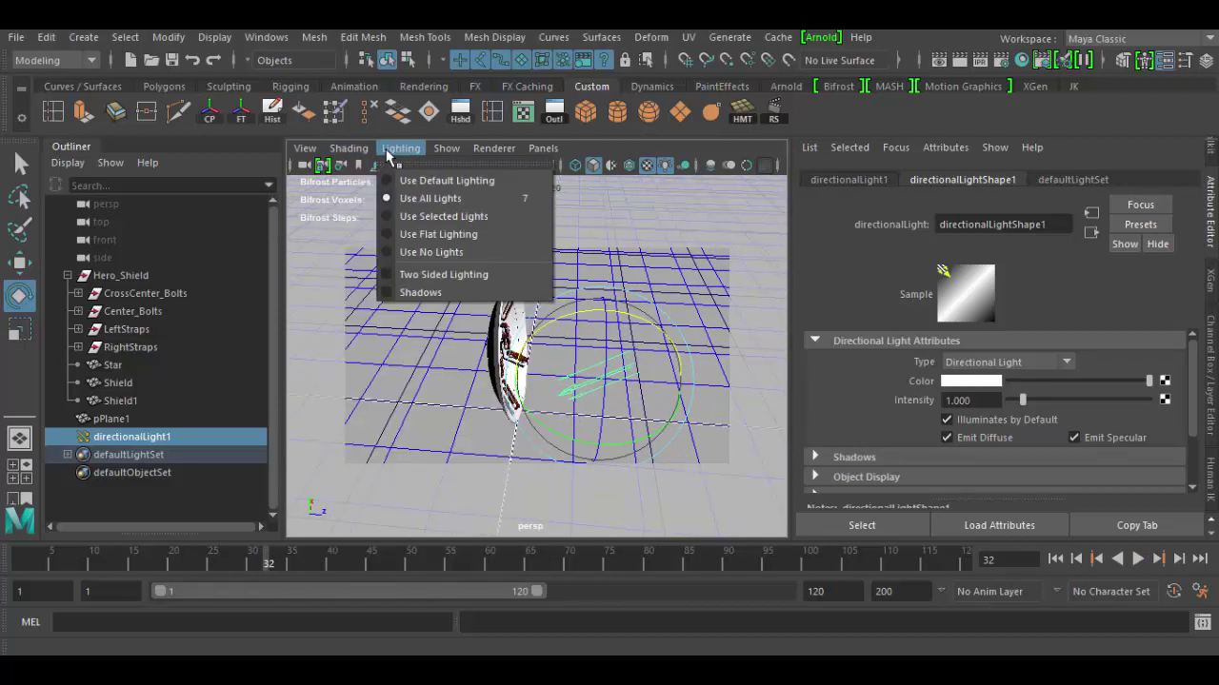
{"action": "left_click", "coordinate": [416, 293]}
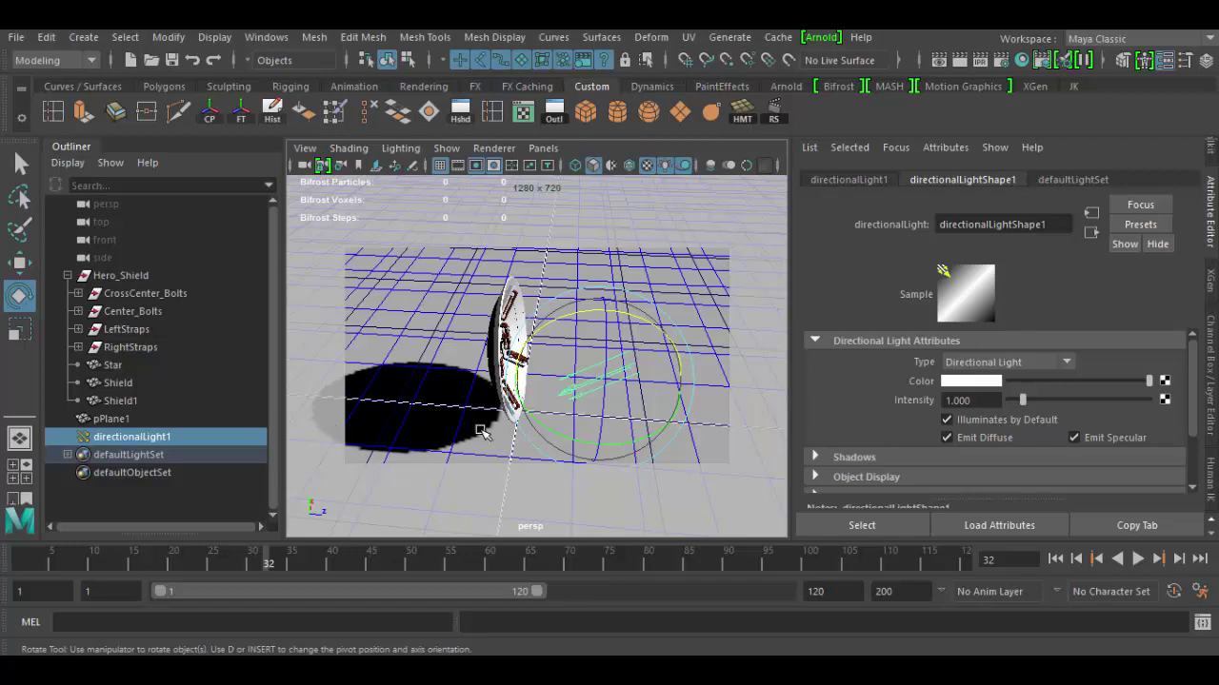
{"action": "left_click_drag", "start_coordinate": [233, 562], "coordinate": [503, 576]}
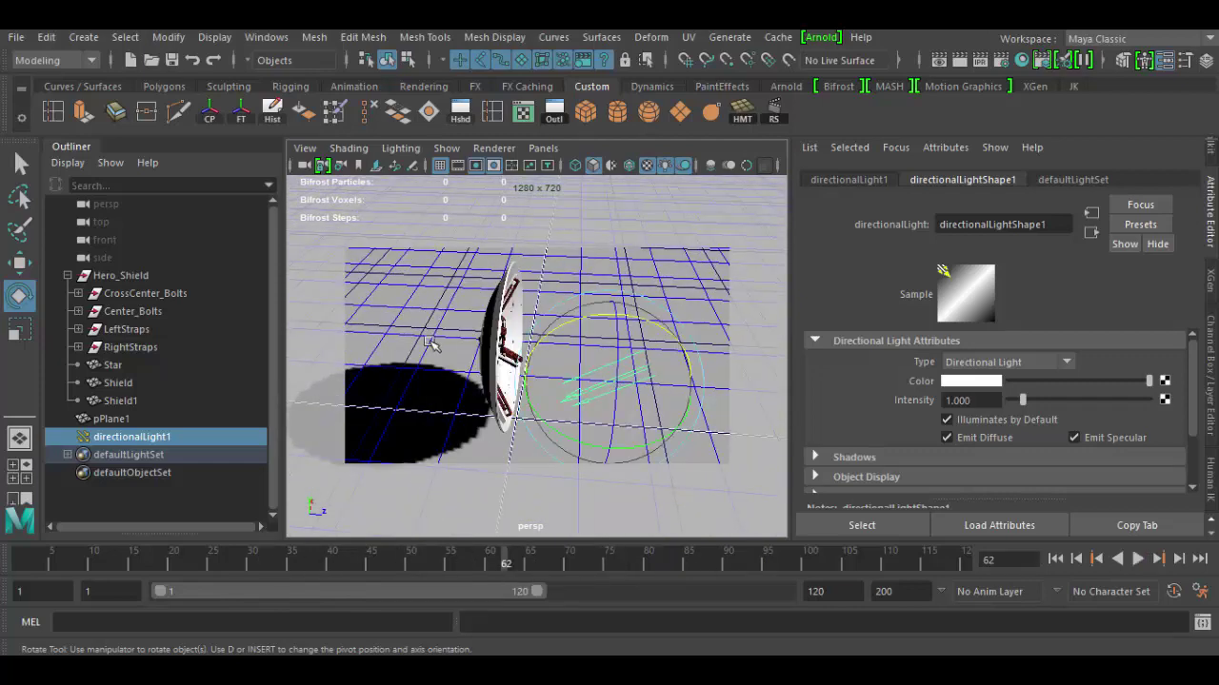
- Select pPlane1 and toggle its Render Stats Receive Shadows off and back on
{"action": "left_click", "coordinate": [423, 305]}
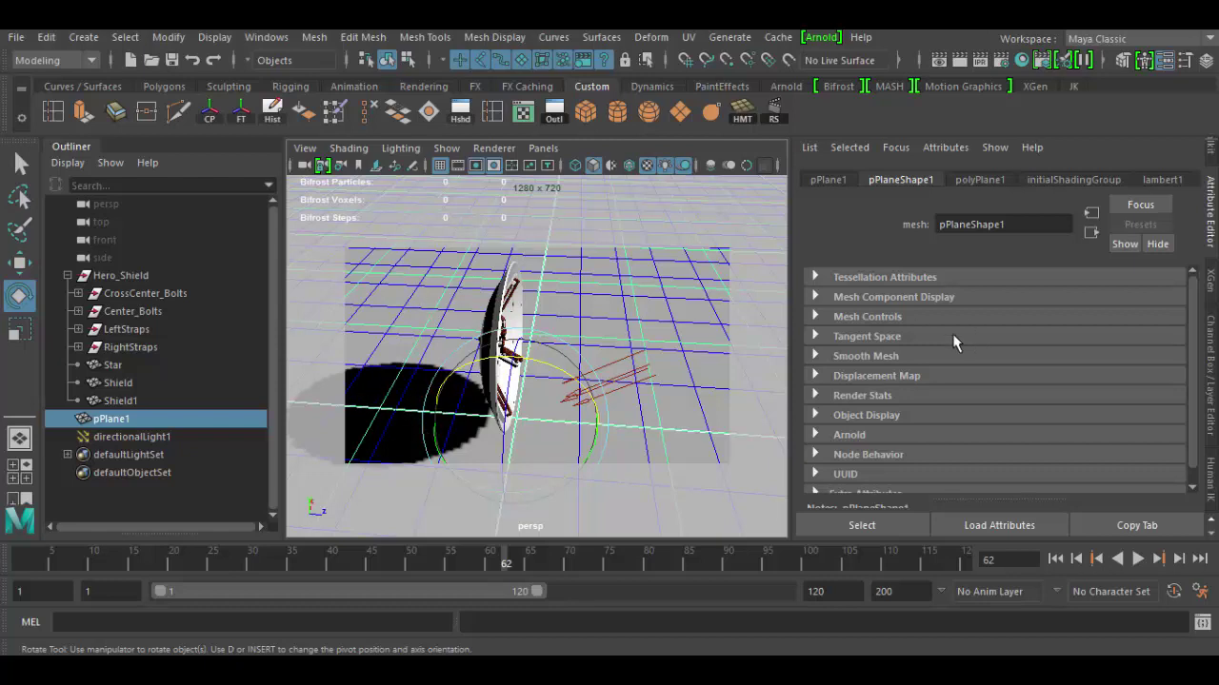
{"action": "left_click", "coordinate": [815, 395]}
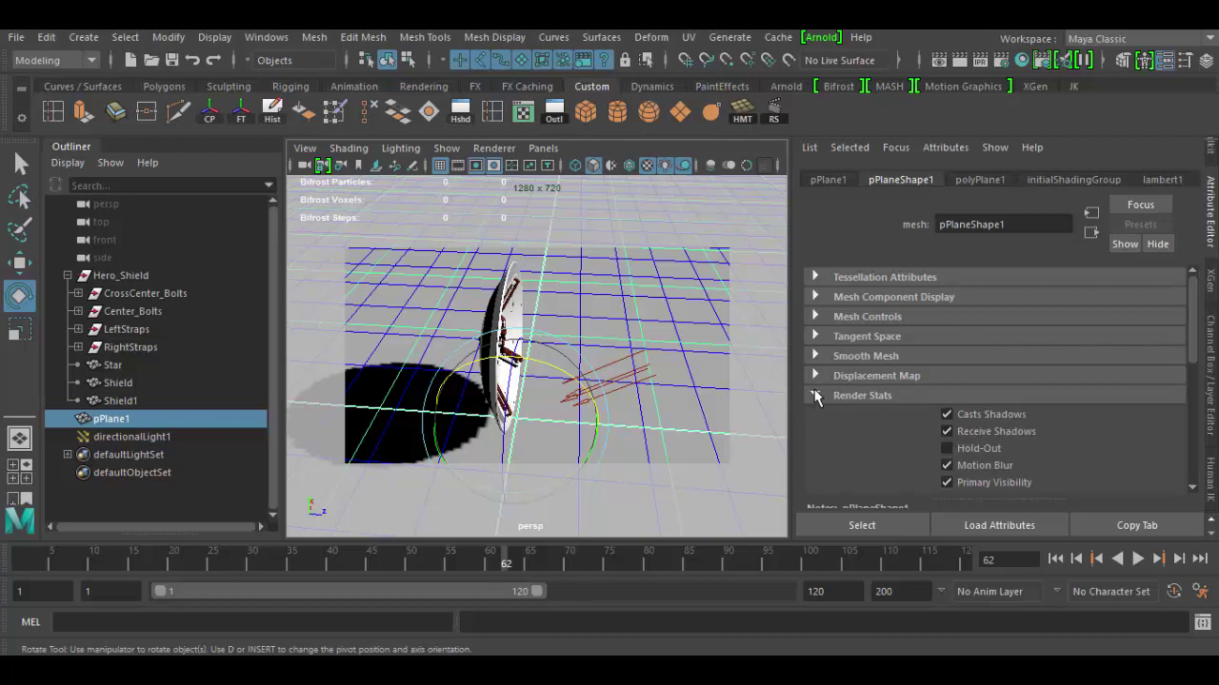
{"action": "left_click", "coordinate": [947, 432]}
{"action": "left_click", "coordinate": [946, 415]}
{"action": "left_click", "coordinate": [870, 396]}
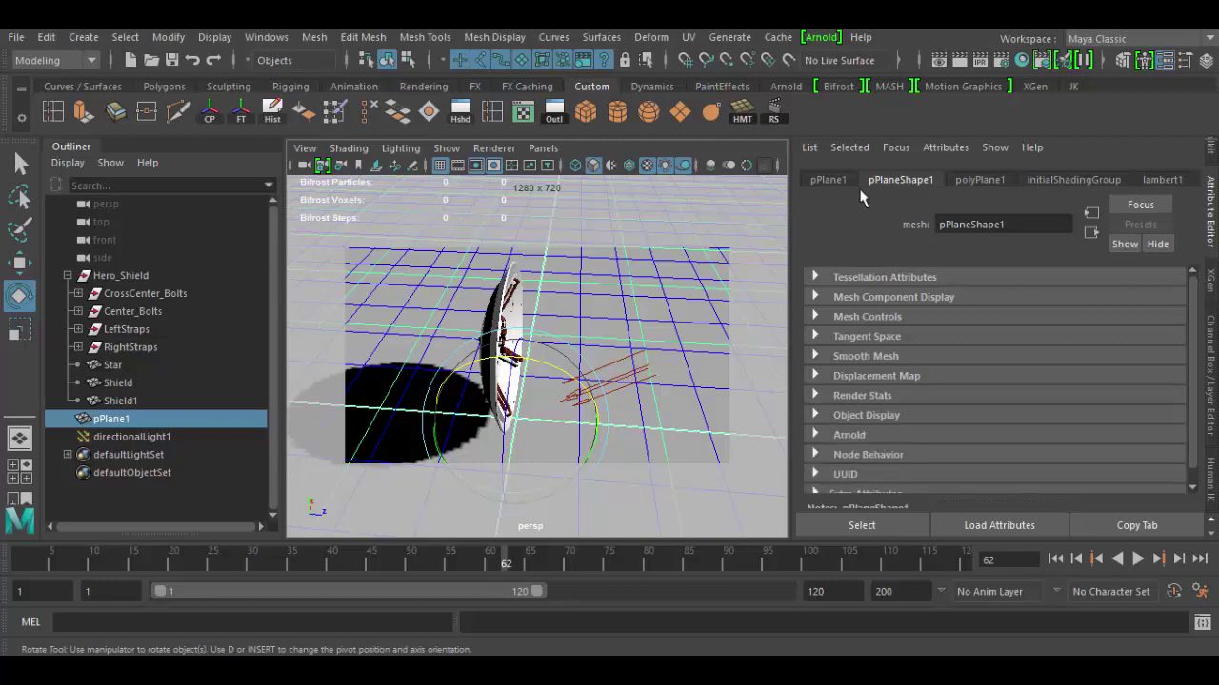
{"action": "left_click", "coordinate": [16, 37]}
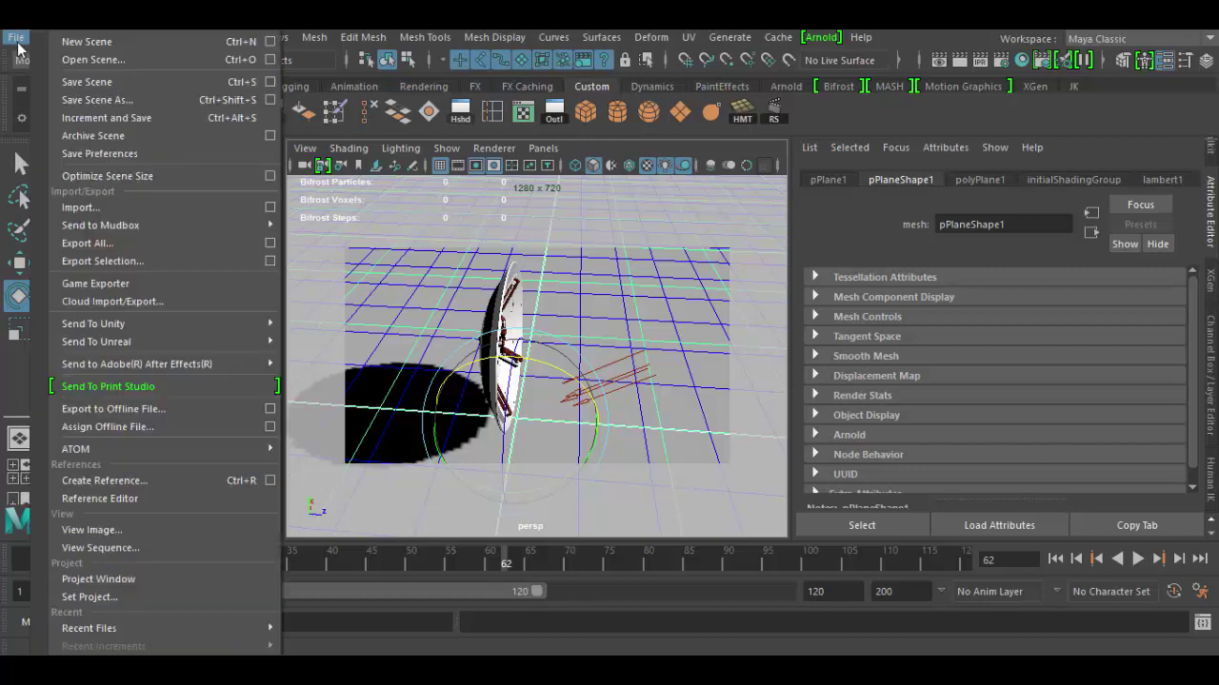
- Start a new scene, choosing Don't Save for the shield scene
{"action": "left_click", "coordinate": [67, 43]}
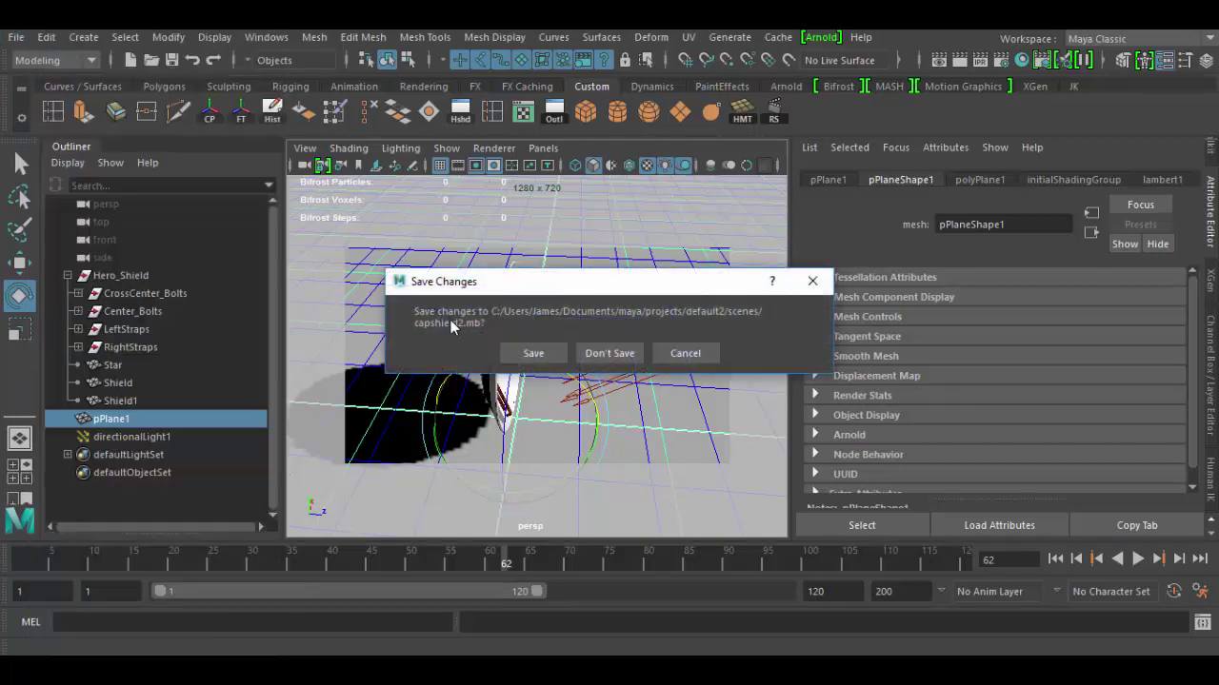
{"action": "left_click", "coordinate": [589, 353]}
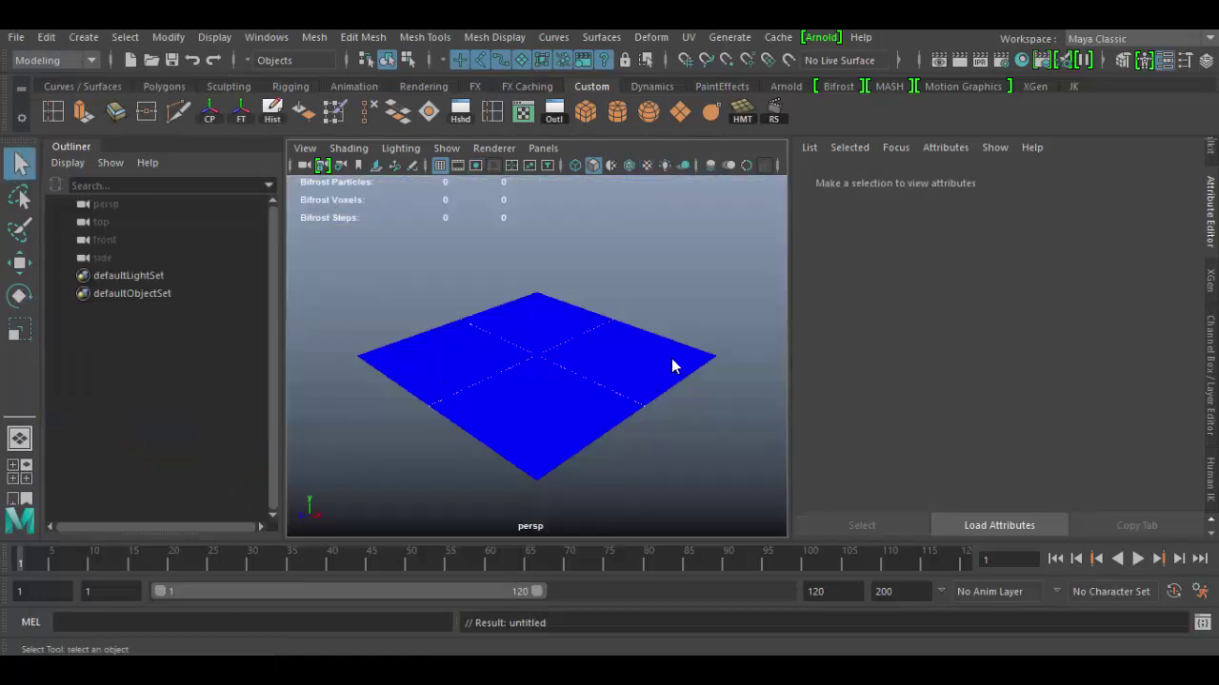
{"action": "scroll", "coordinate": [671, 360], "scroll_direction": "up", "scroll_amount": 6}
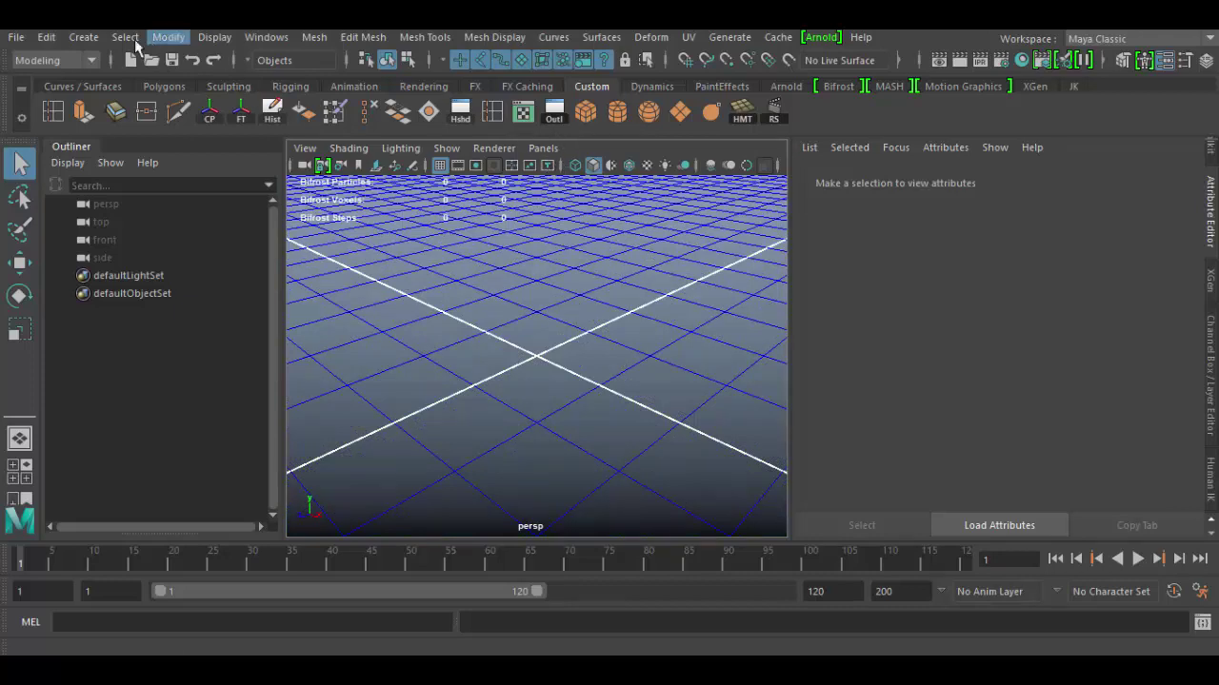
- Create a polygon torus via Create > Polygon Primitives > Torus
{"action": "left_click", "coordinate": [86, 38]}
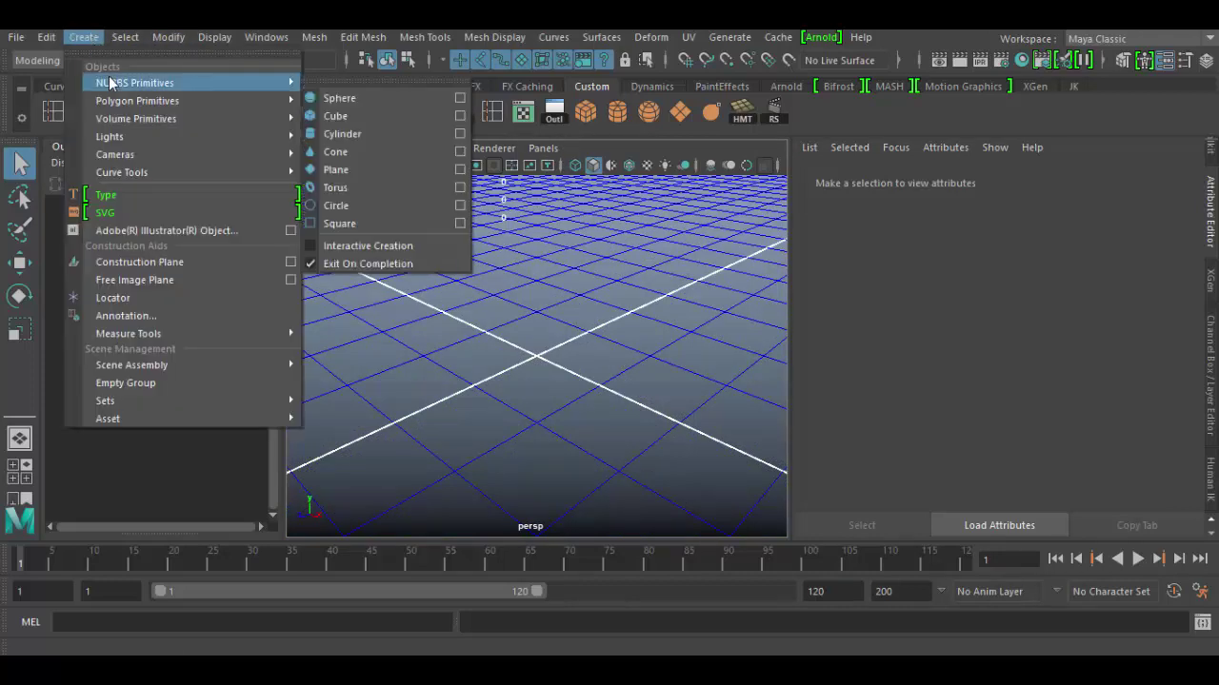
{"action": "mouse_move", "coordinate": [137, 100]}
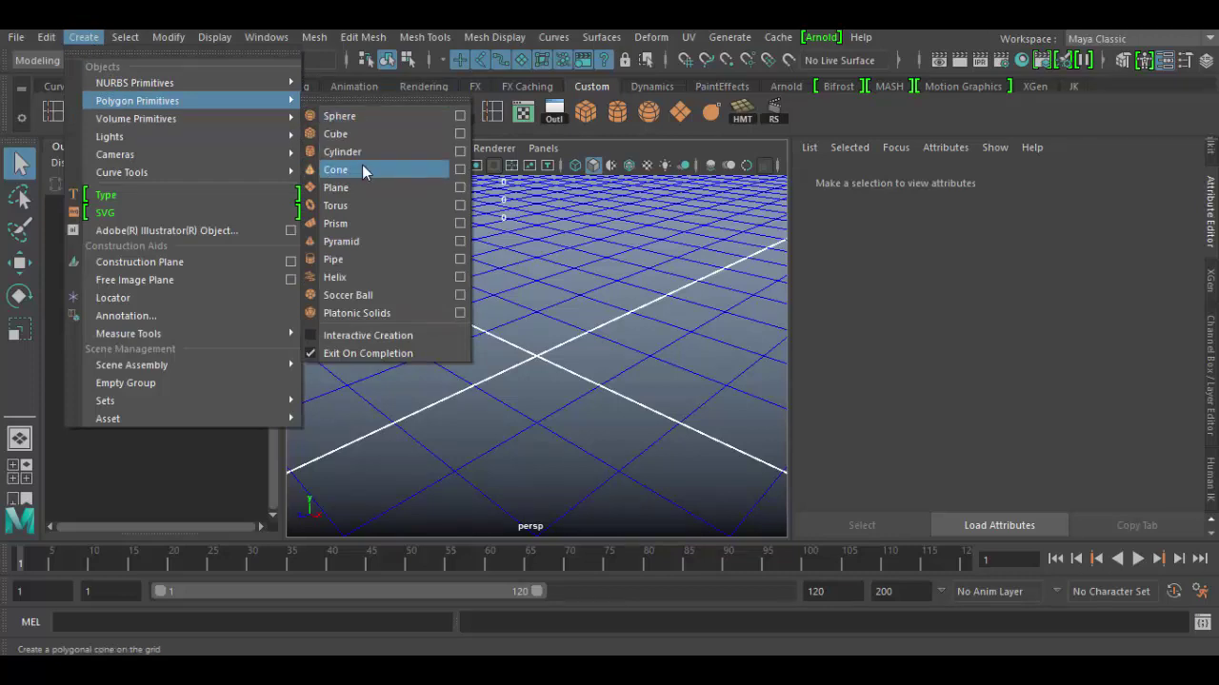
{"action": "left_click", "coordinate": [344, 213]}
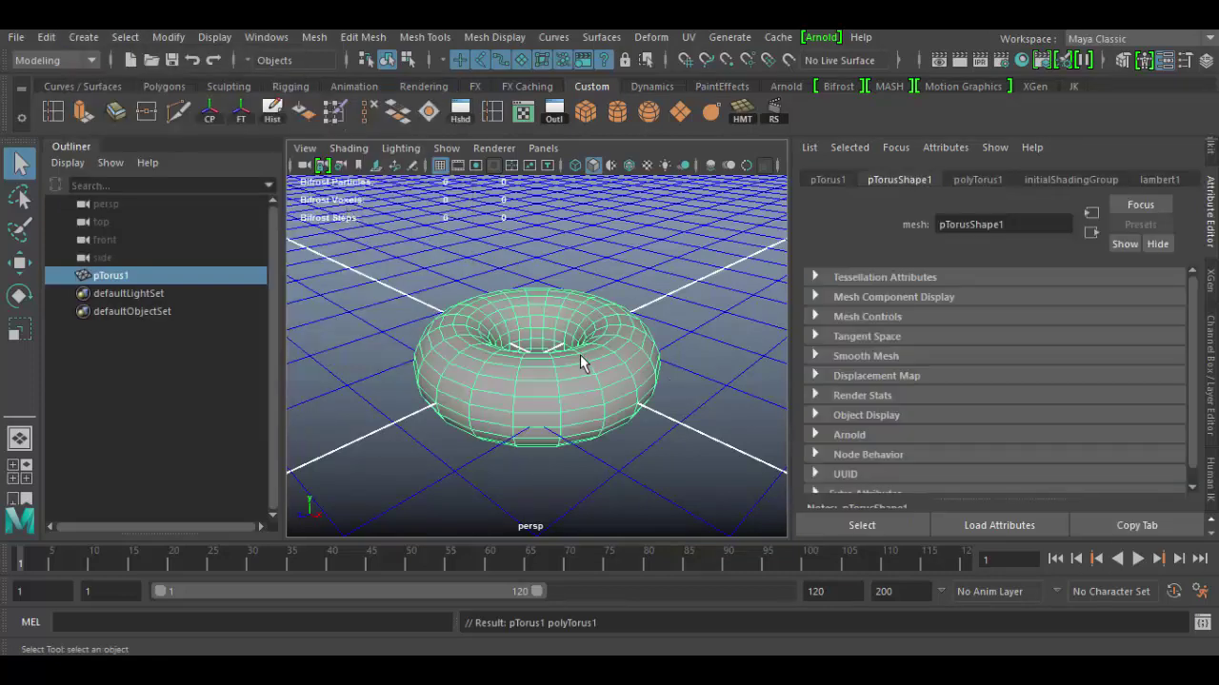
- Browse the torus's transform, shape, polyTorus1, shading group and lambert1 tabs, brightening lambert1's colour
{"action": "left_click", "coordinate": [834, 181]}
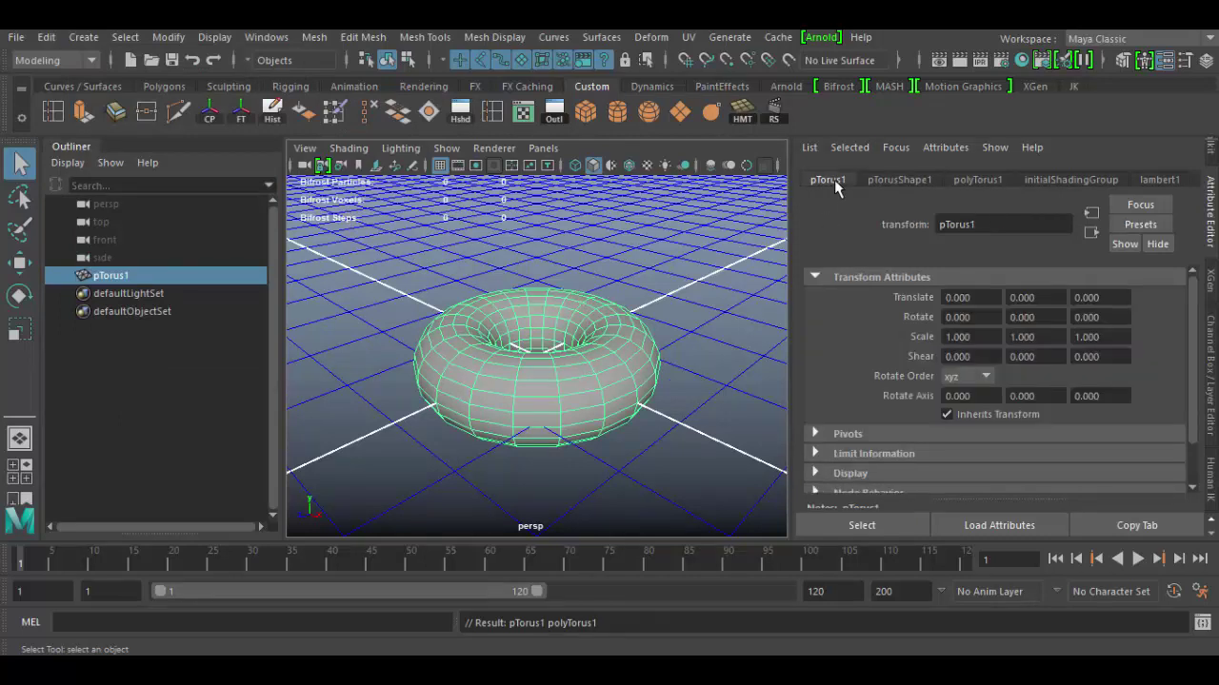
{"action": "left_click", "coordinate": [914, 181]}
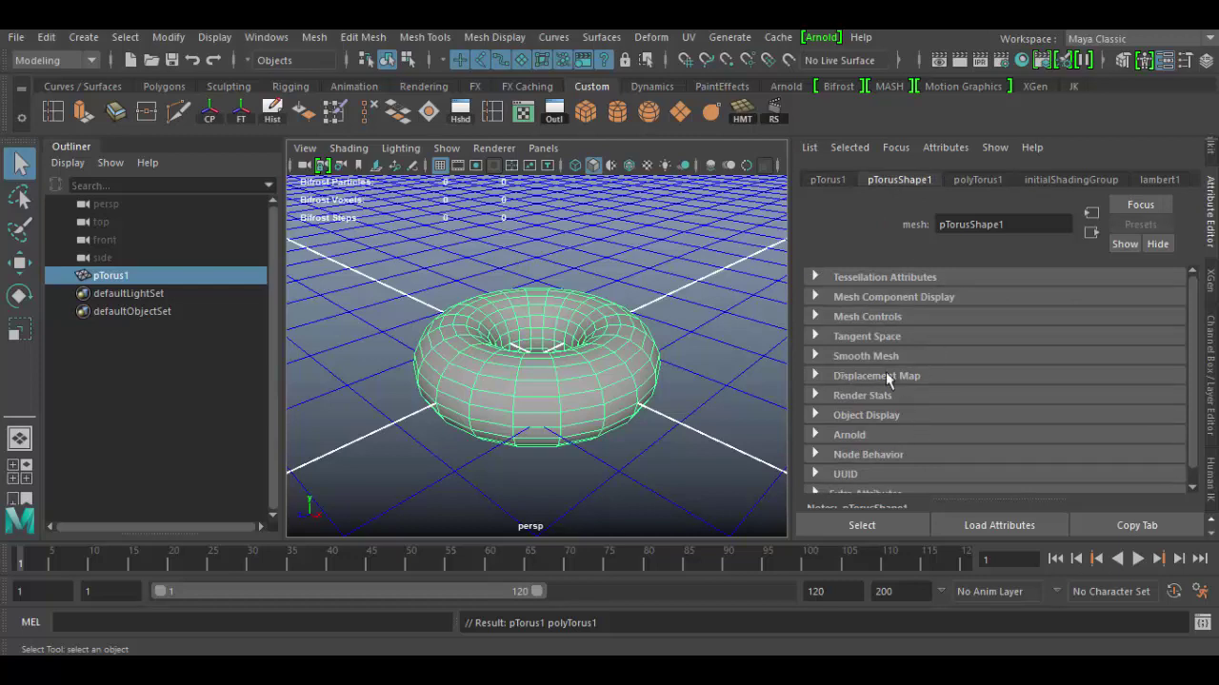
{"action": "scroll", "coordinate": [888, 438], "scroll_direction": "down", "scroll_amount": 1}
{"action": "scroll", "coordinate": [888, 440], "scroll_direction": "up", "scroll_amount": 1}
{"action": "left_click", "coordinate": [976, 180]}
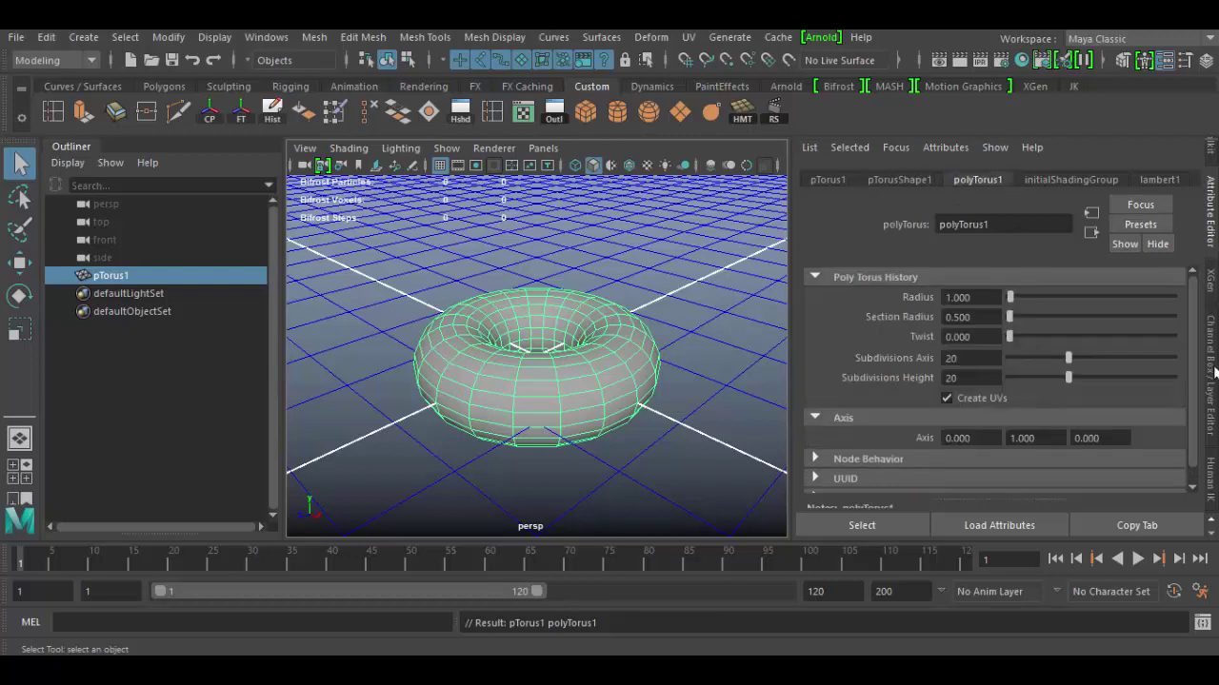
{"action": "left_click", "coordinate": [1074, 180]}
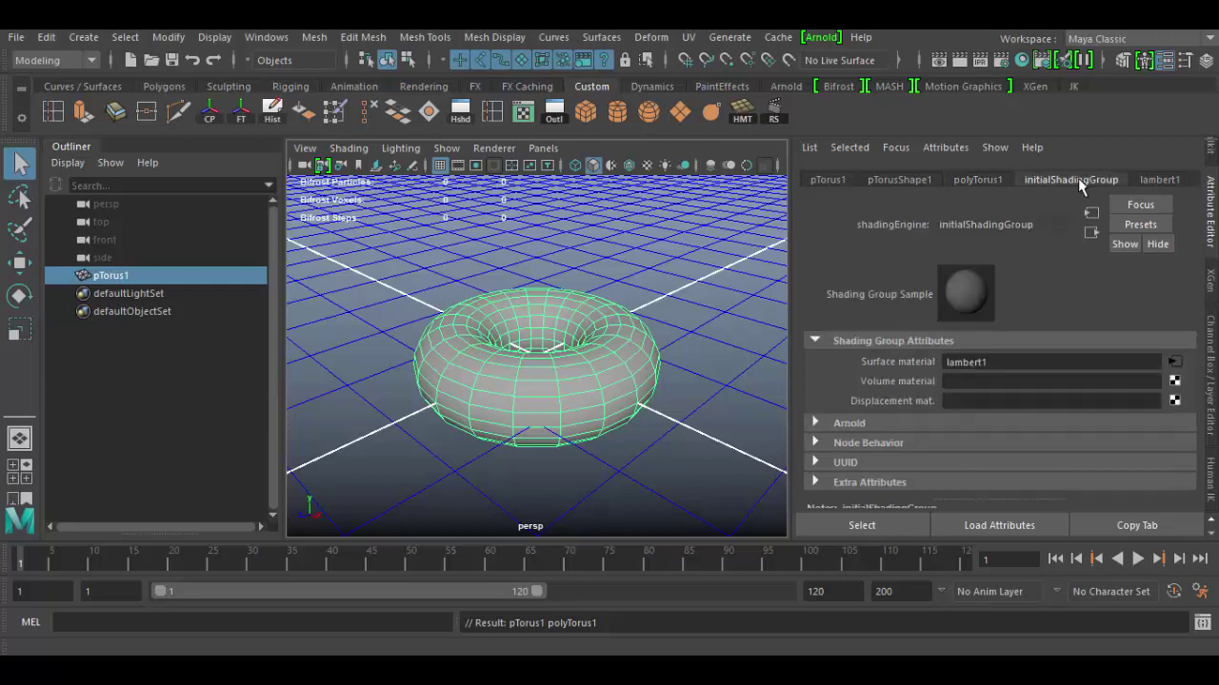
{"action": "left_click", "coordinate": [1162, 180]}
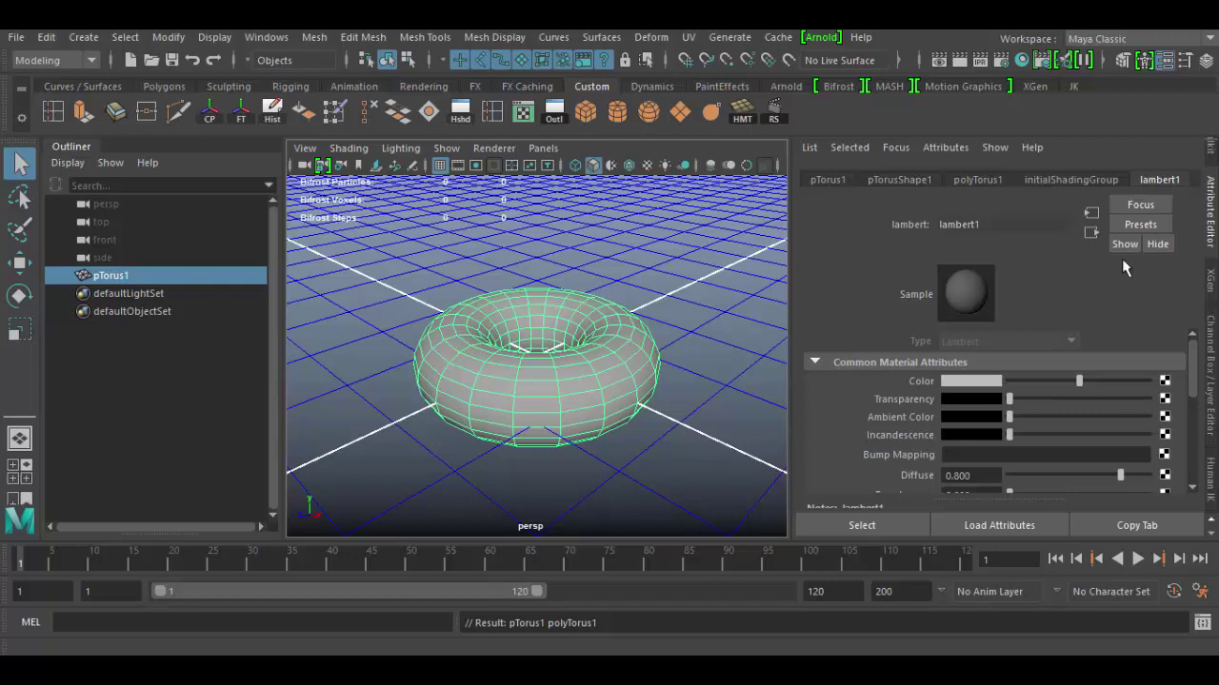
{"action": "mouse_move", "coordinate": [1081, 381]}
{"action": "left_mouse_down"}
{"action": "mouse_move", "coordinate": [1039, 380]}
{"action": "mouse_move", "coordinate": [1121, 383]}
{"action": "mouse_move", "coordinate": [1072, 386]}
{"action": "left_mouse_up"}
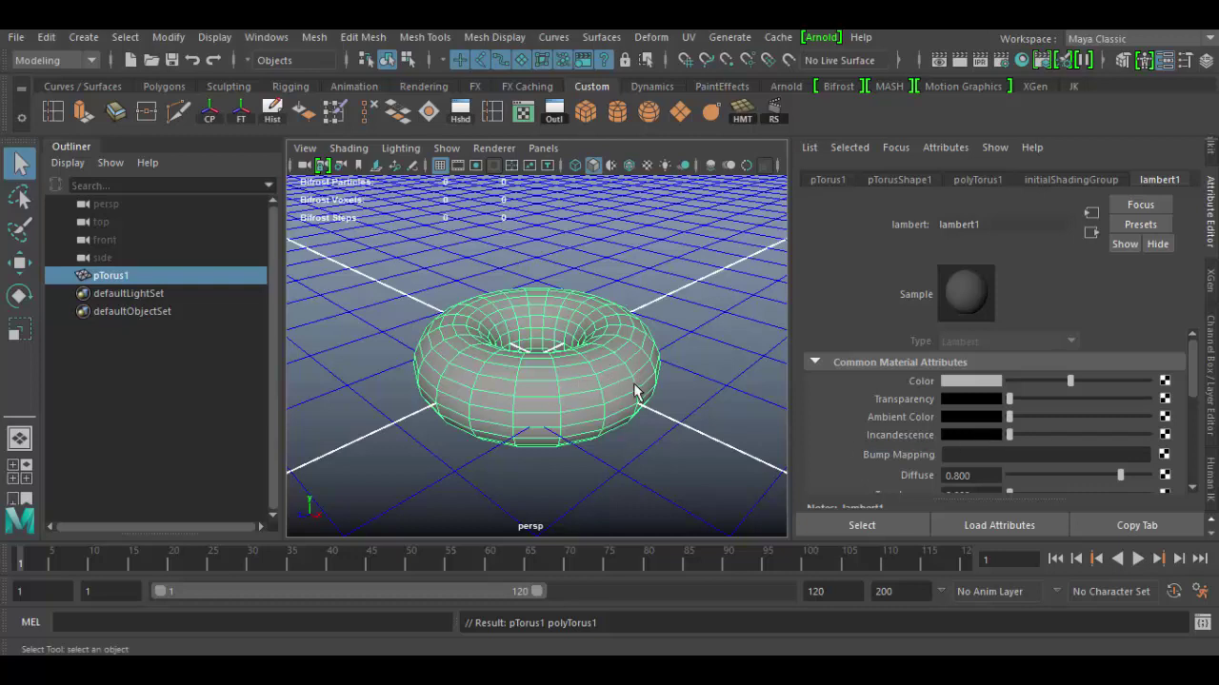
{"action": "left_click", "coordinate": [980, 181]}
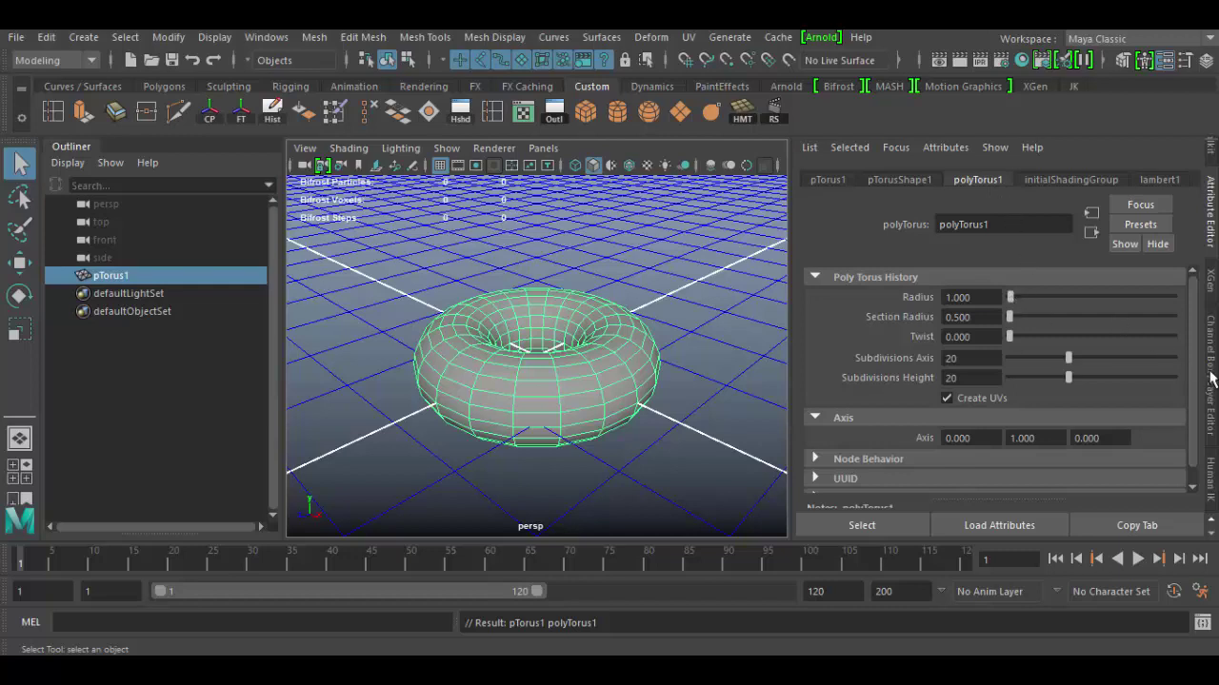
- Expand polyTorus1 under INPUTS in the Channel Box, then return to its Attribute Editor tab
{"action": "left_click", "coordinate": [1211, 378]}
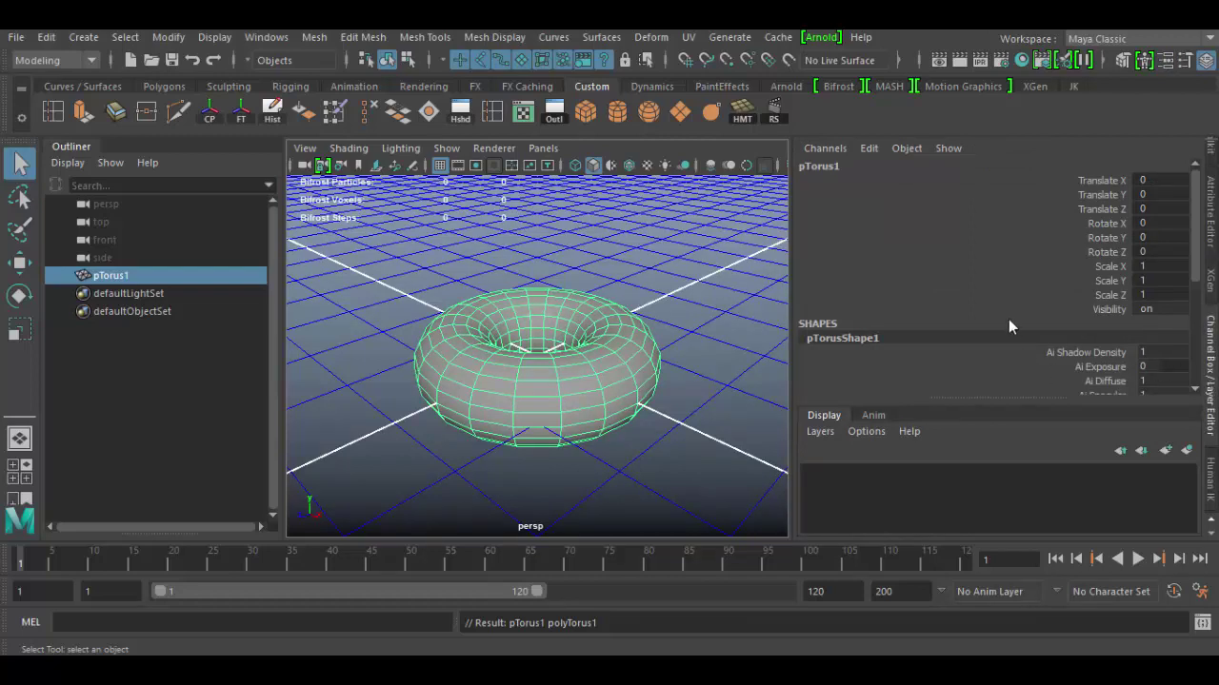
{"action": "scroll", "coordinate": [1011, 326], "scroll_direction": "down", "scroll_amount": 5}
{"action": "left_click", "coordinate": [846, 376]}
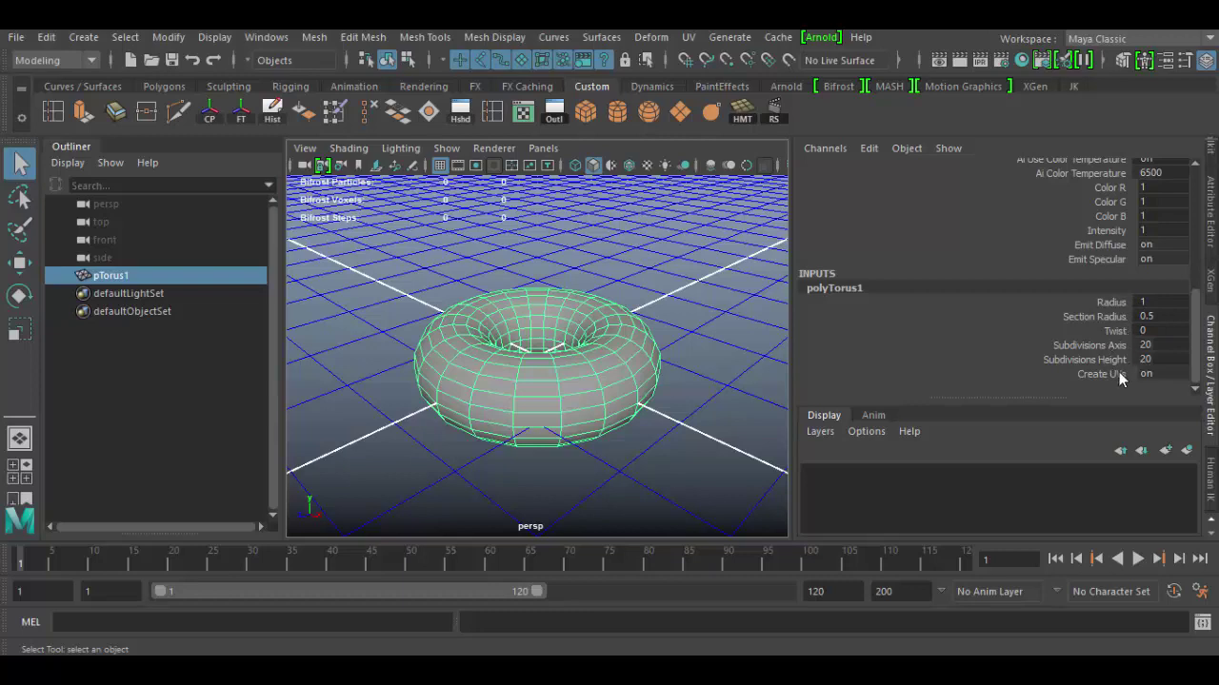
{"action": "left_click", "coordinate": [1213, 237]}
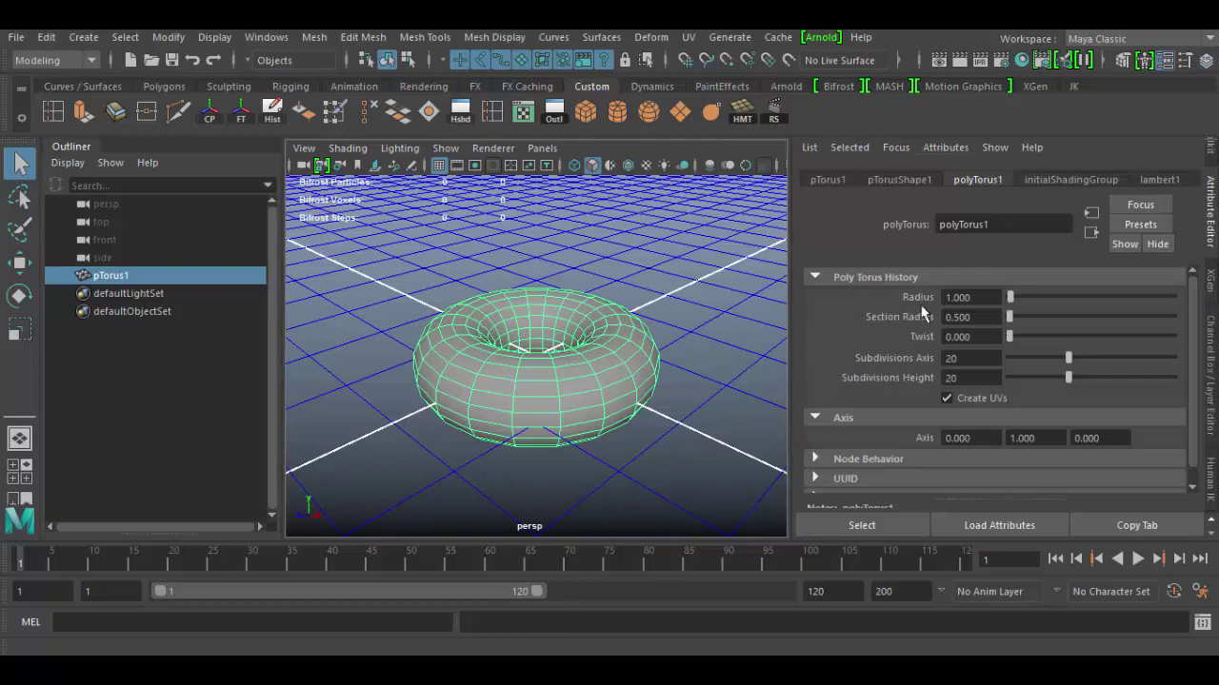
- Set polyTorus1 to radius 2.208, section radius 0.2, 3 axis and 7 height subdivisions
{"action": "left_click_drag", "start_coordinate": [1012, 336], "coordinate": [938, 318]}
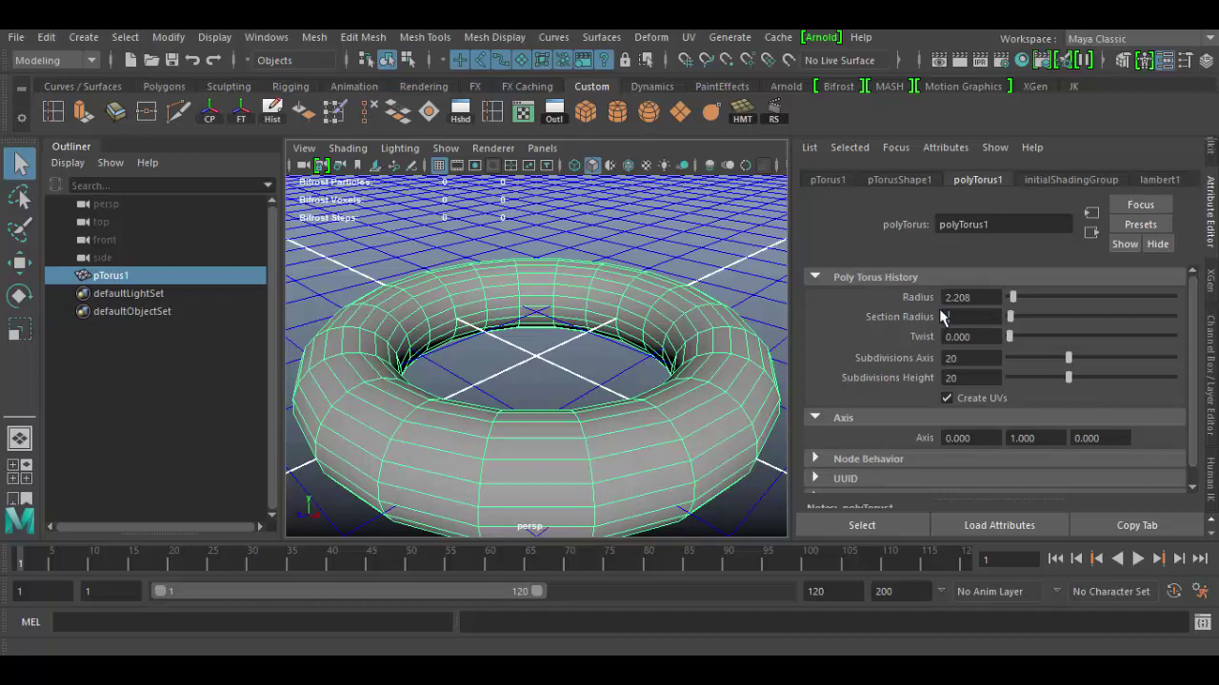
{"action": "type", "text": ".2"}
{"action": "key", "text": "Return"}
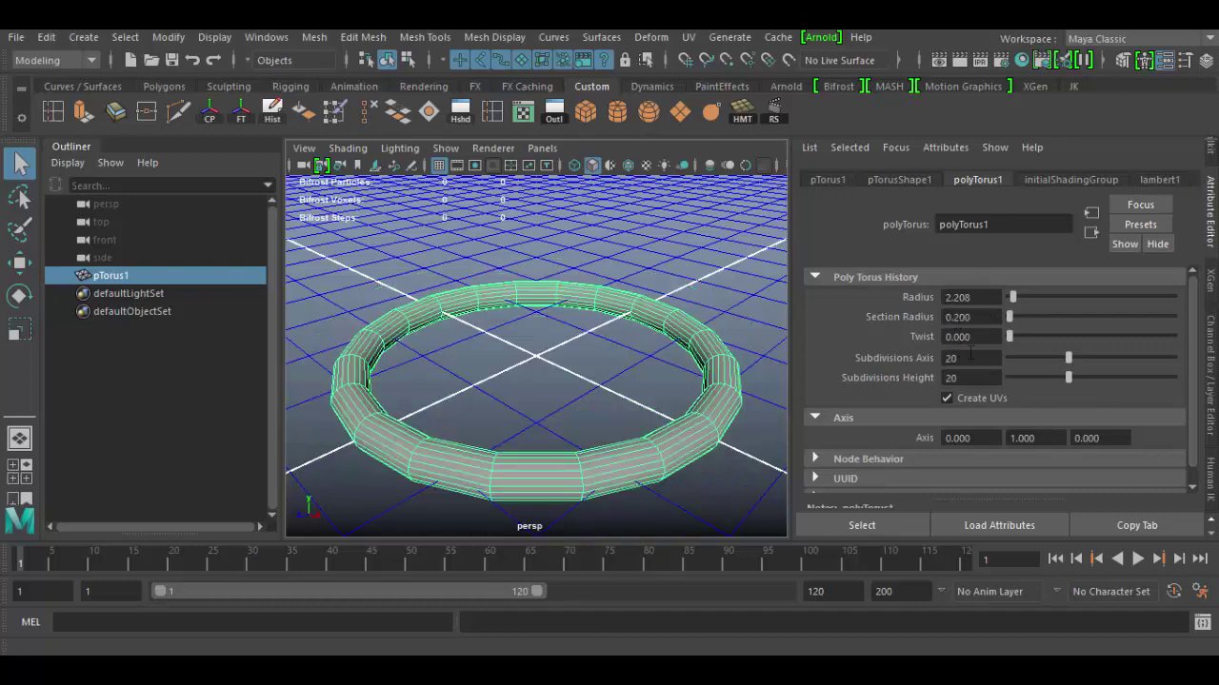
{"action": "left_click_drag", "start_coordinate": [1063, 358], "coordinate": [1022, 381]}
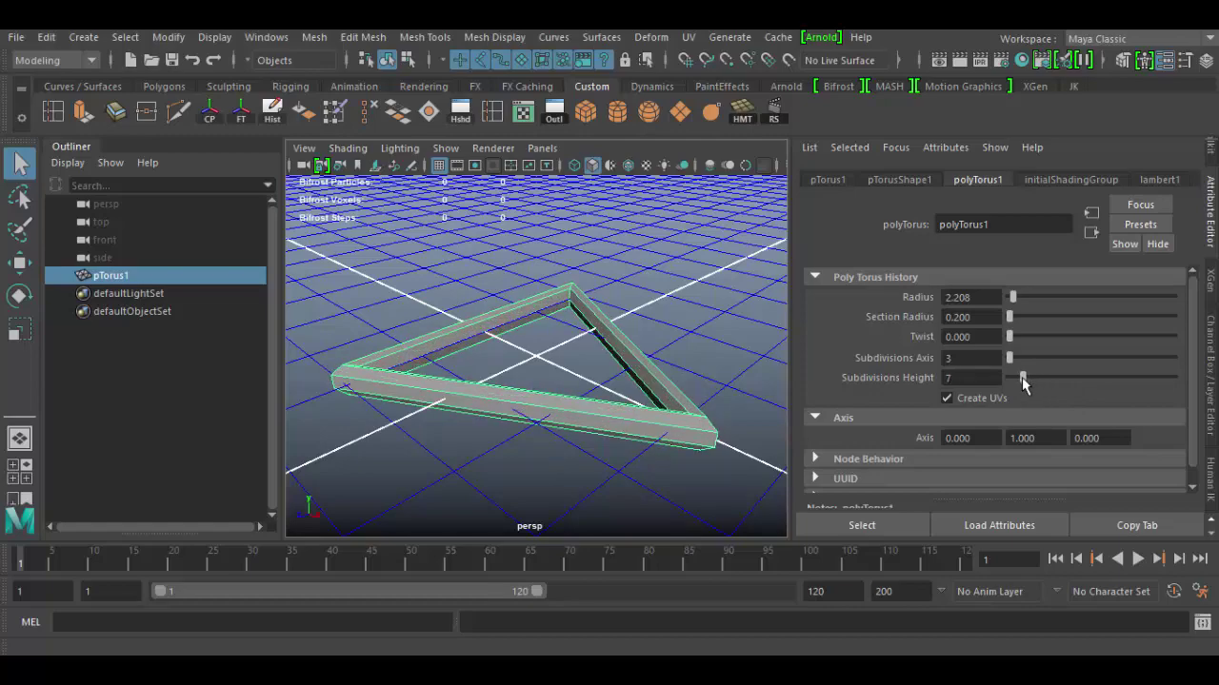
{"action": "mouse_move", "coordinate": [584, 340]}
{"action": "left_mouse_down", "text": "alt"}
{"action": "mouse_move", "coordinate": [409, 397]}
{"action": "mouse_move", "coordinate": [386, 323]}
{"action": "mouse_move", "coordinate": [631, 333]}
{"action": "mouse_move", "coordinate": [575, 338]}
{"action": "left_mouse_up", "text": "alt"}
{"action": "right_click_drag", "start_coordinate": [575, 338], "coordinate": [642, 448], "text": "alt"}
{"action": "left_click_drag", "start_coordinate": [642, 449], "coordinate": [504, 482], "text": "alt"}
{"action": "right_click_drag", "start_coordinate": [503, 482], "coordinate": [514, 447], "text": "alt"}
{"action": "left_click_drag", "start_coordinate": [514, 448], "coordinate": [577, 465], "text": "alt"}
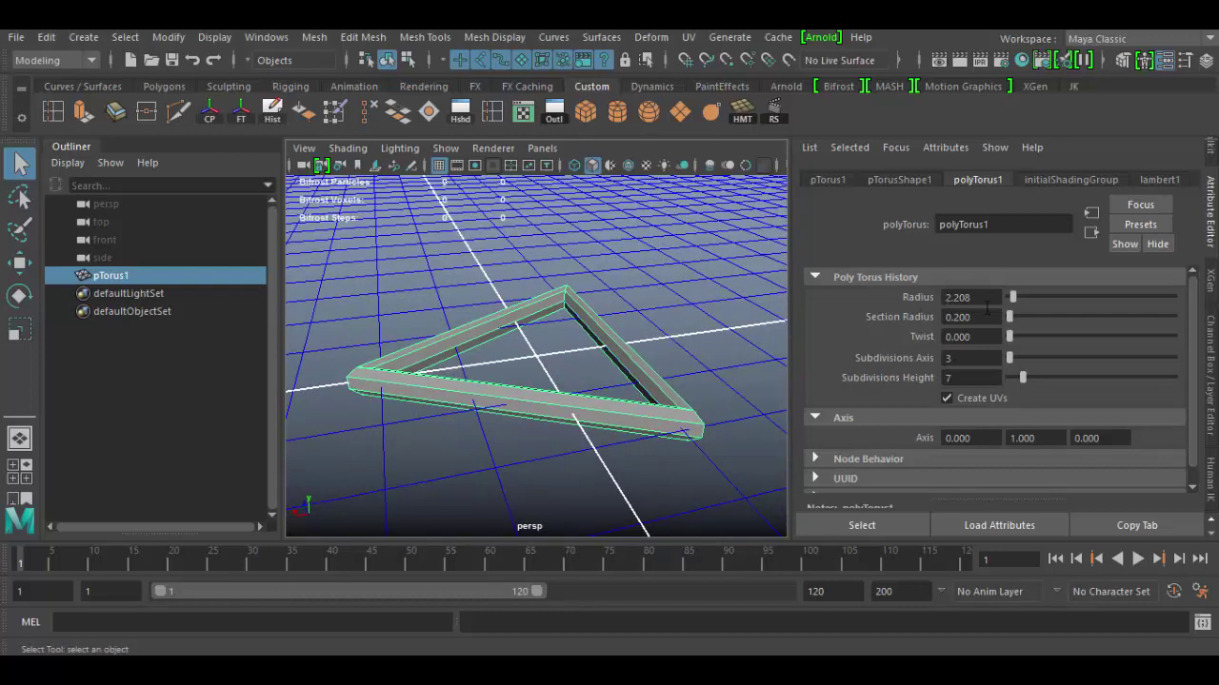
- Rename the polyTorus1 history node to TriObject
{"action": "left_click", "coordinate": [1209, 365]}
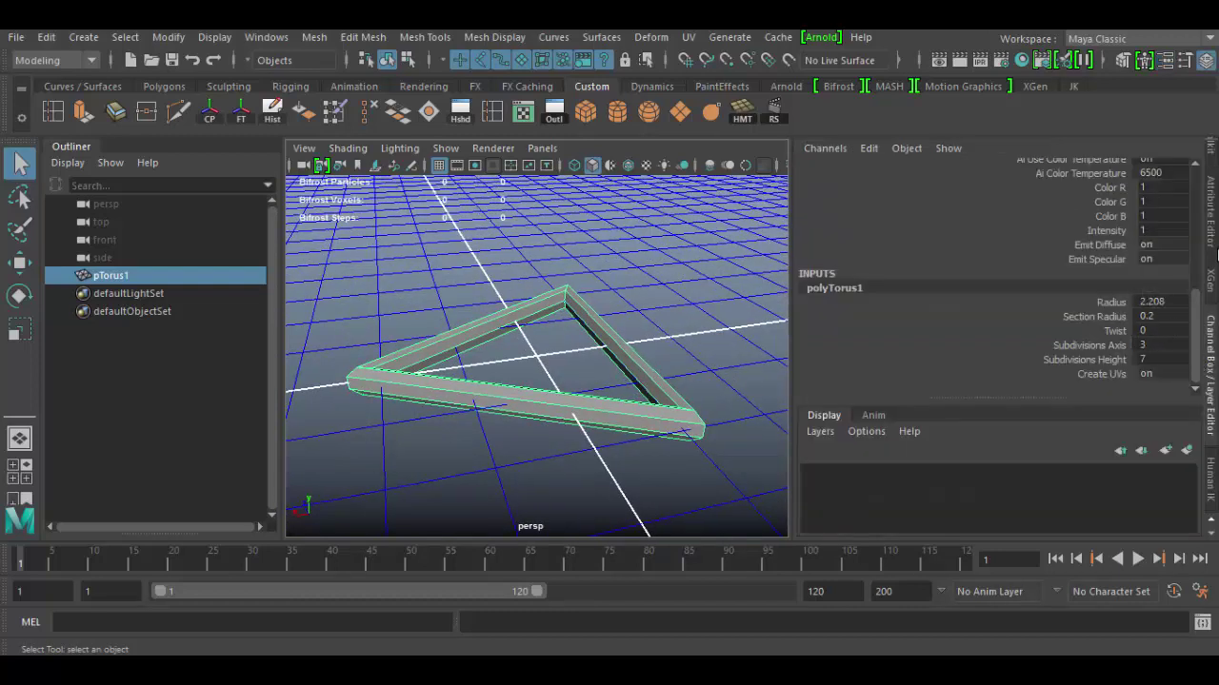
{"action": "left_click", "coordinate": [1210, 242]}
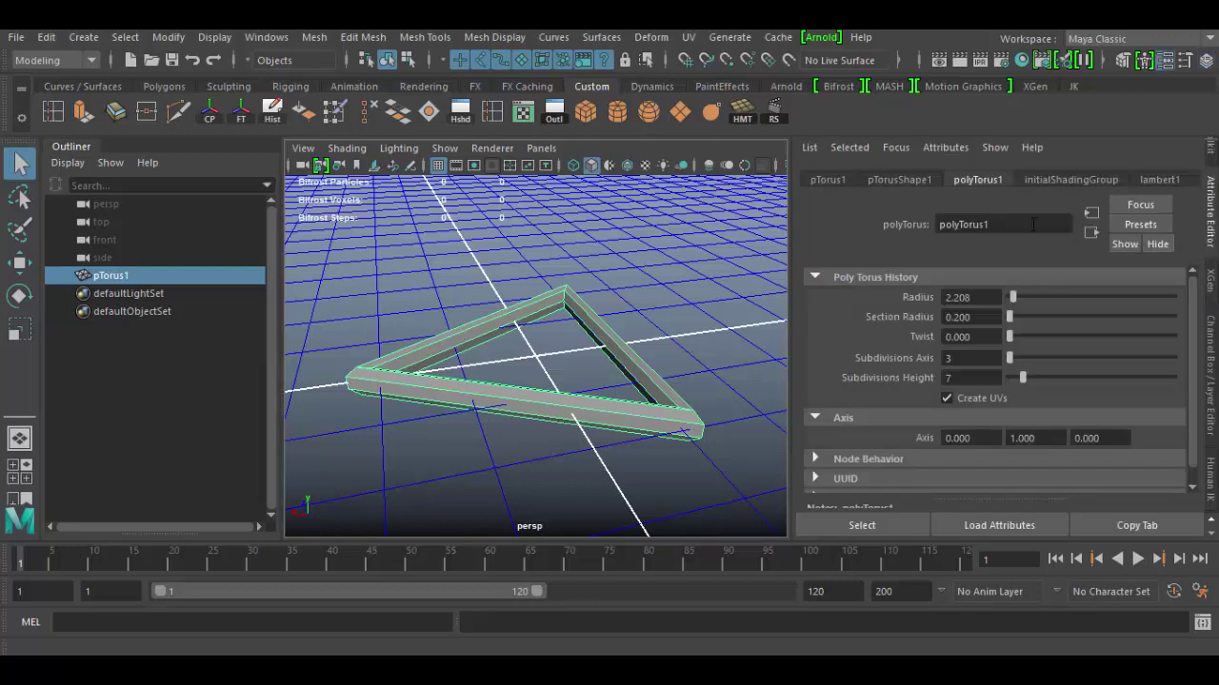
{"action": "left_click_drag", "start_coordinate": [1034, 224], "coordinate": [876, 225]}
{"action": "type", "text": "TriObject"}
{"action": "key", "text": "Return"}
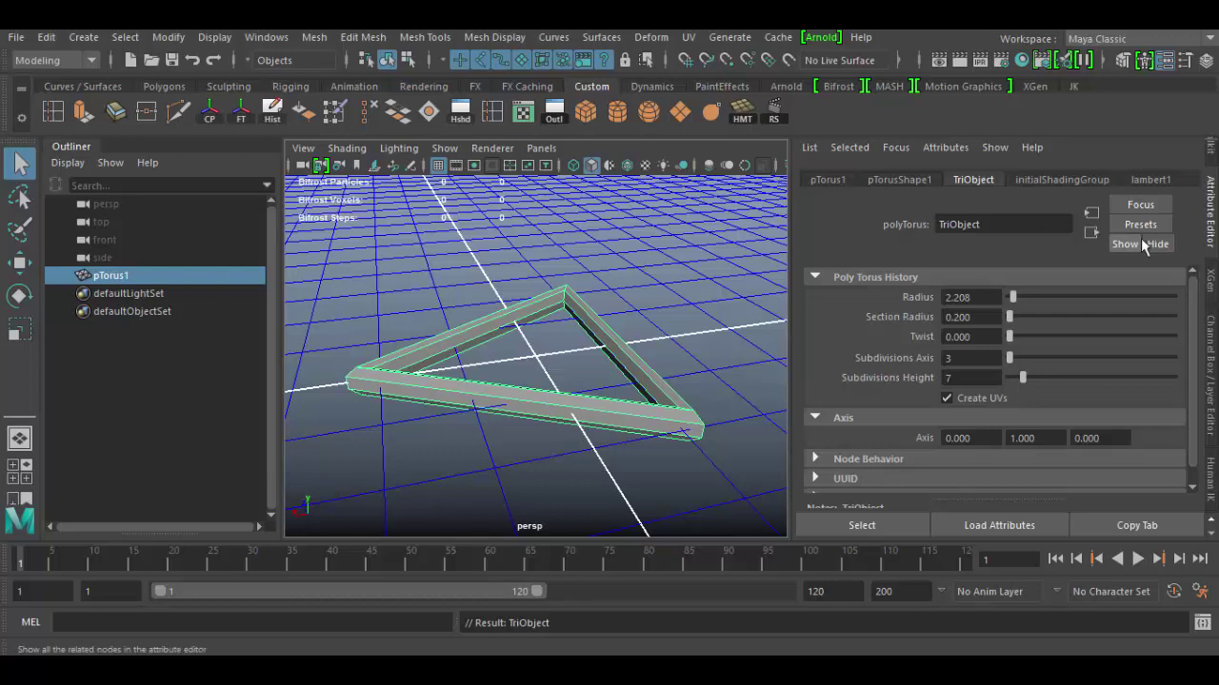
{"action": "left_click", "coordinate": [1210, 332]}
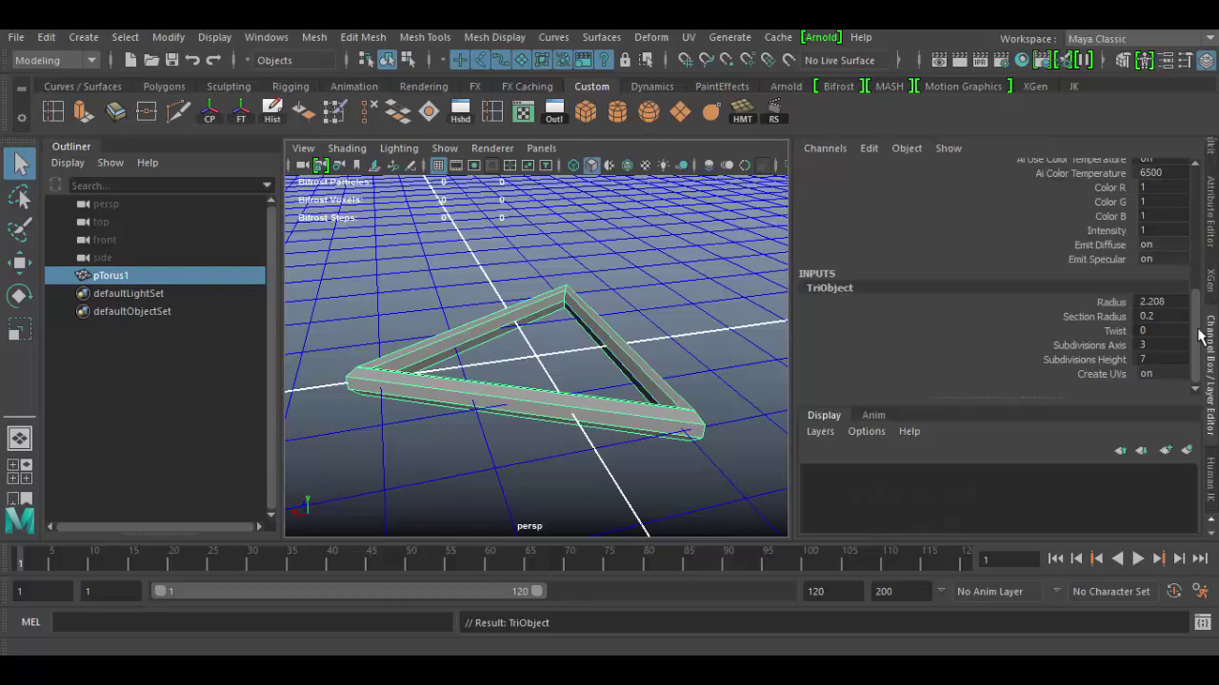
{"action": "scroll", "coordinate": [946, 264], "scroll_direction": "up", "scroll_amount": 10}
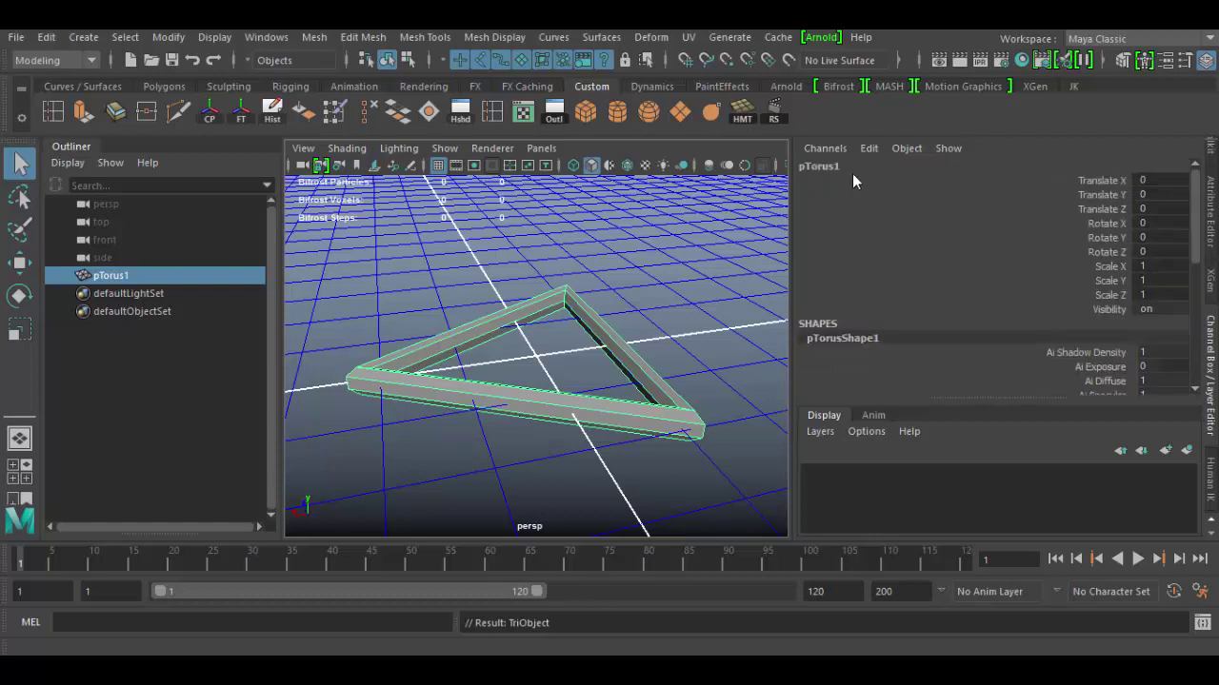
{"action": "scroll", "coordinate": [886, 358], "scroll_direction": "down", "scroll_amount": 10}
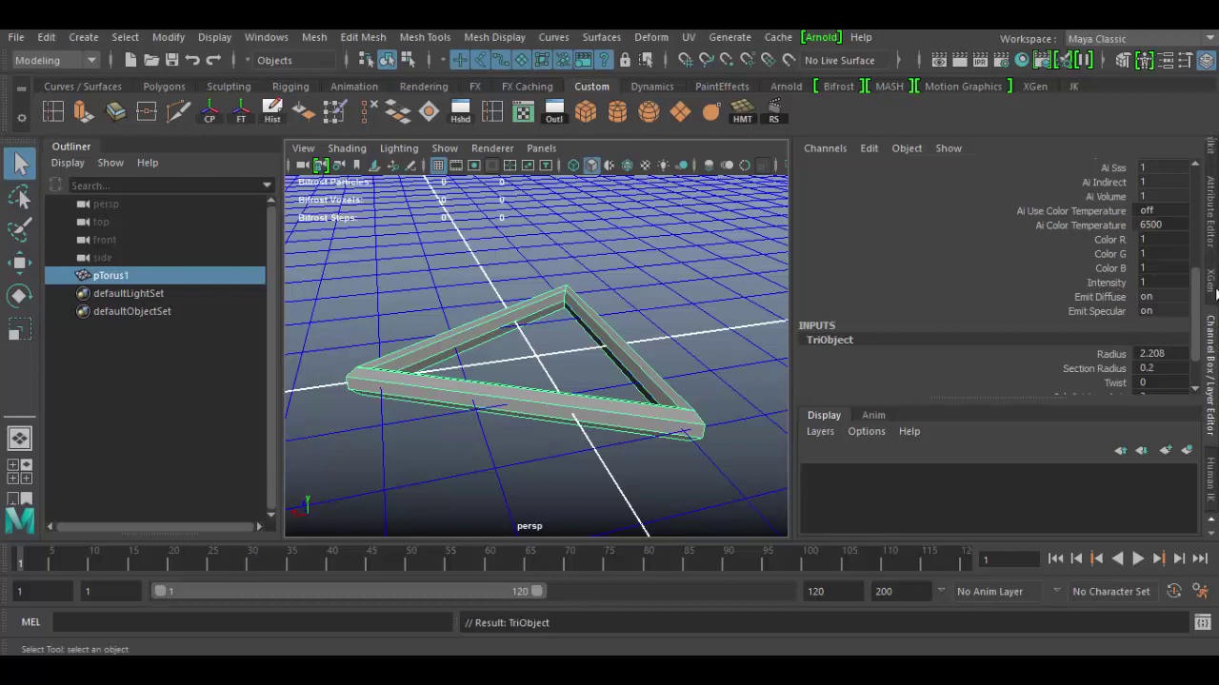
{"action": "left_click", "coordinate": [1211, 215]}
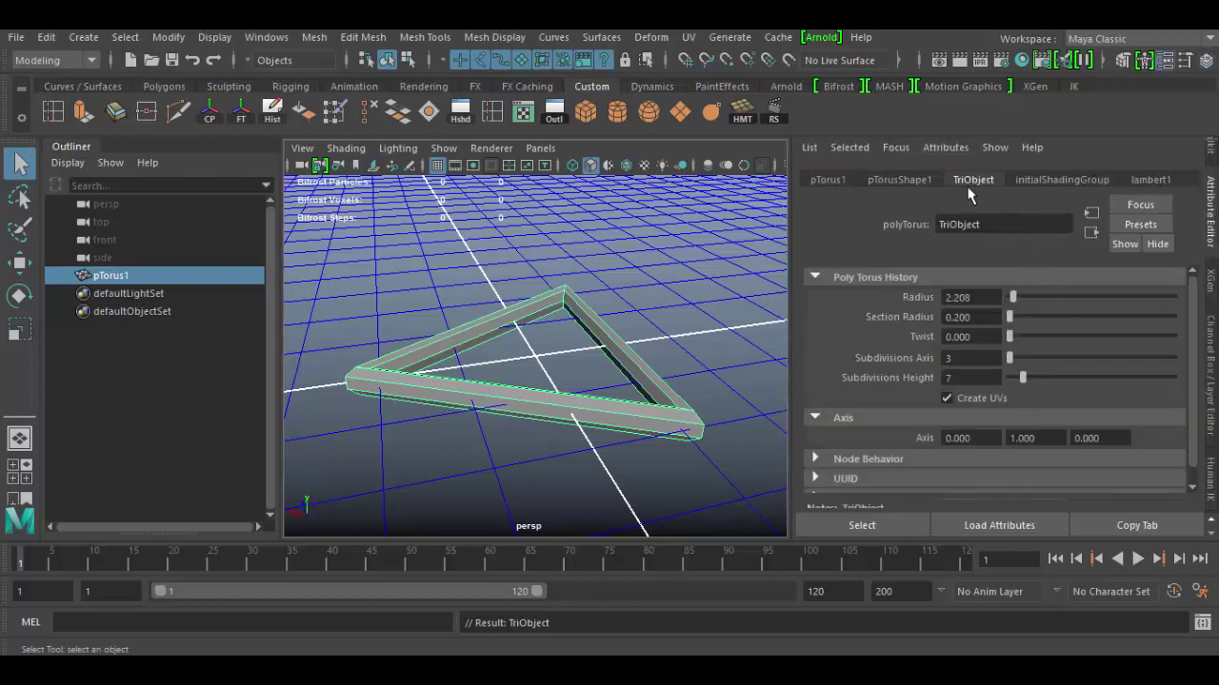
- Rename the pTorus1 transform node to TriObject1
{"action": "left_click", "coordinate": [828, 181]}
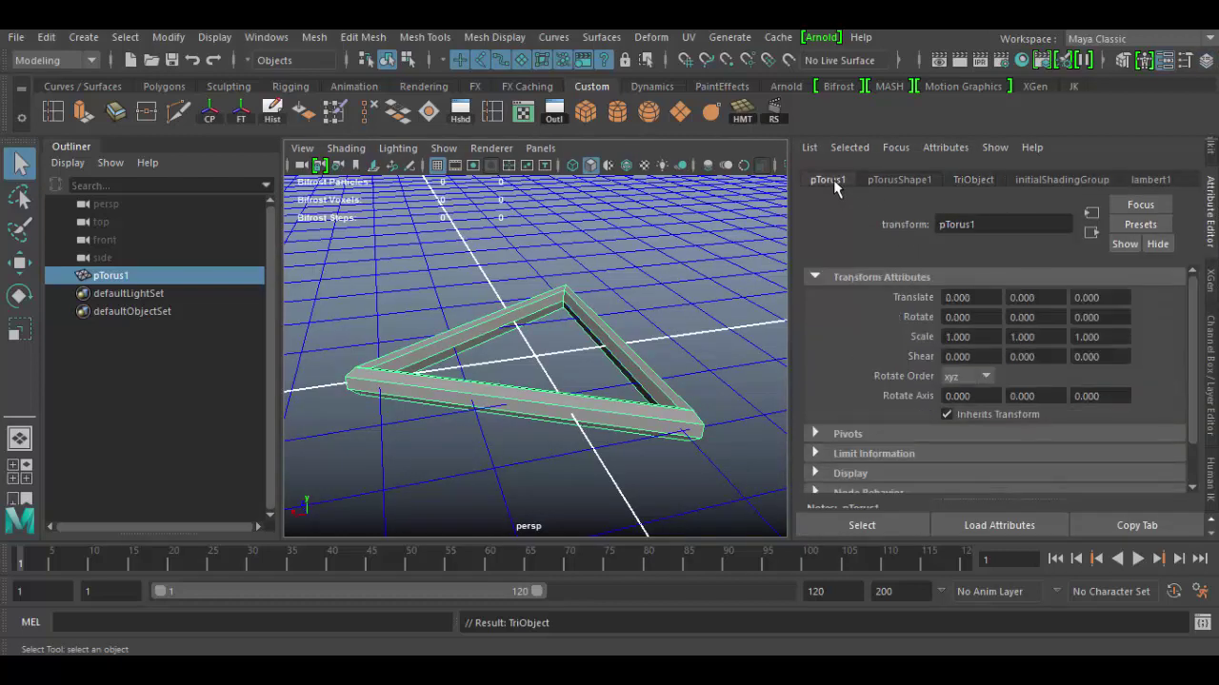
{"action": "left_click", "coordinate": [998, 228]}
{"action": "left_click_drag", "start_coordinate": [998, 232], "coordinate": [870, 238]}
{"action": "type", "text": "t"}
{"action": "key", "text": "BackSpace"}
{"action": "type", "text": "Tri"}
{"action": "key", "text": "BackSpace"}
{"action": "type", "text": "riOj"}
{"action": "key", "text": "BackSpace"}
{"action": "type", "text": "bject1"}
{"action": "key", "text": "Return"}
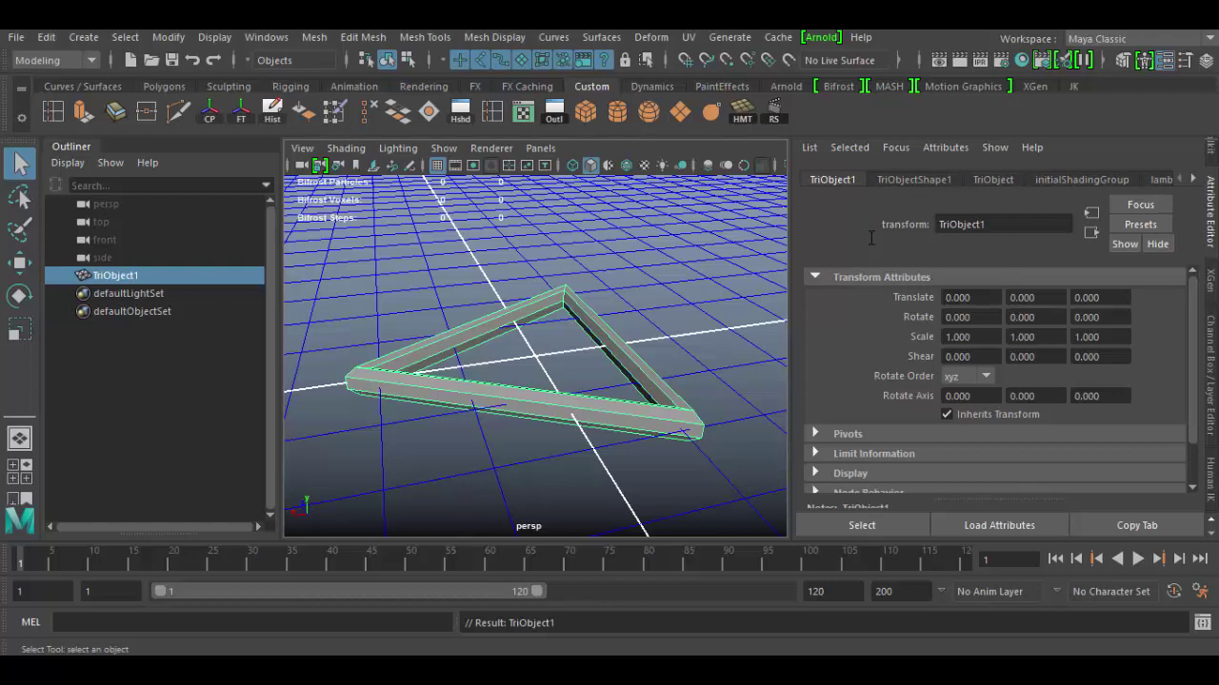
- Review the TriObjectShape1, TriObject, initialShadingGroup and lambert1 tabs
{"action": "left_click", "coordinate": [915, 181]}
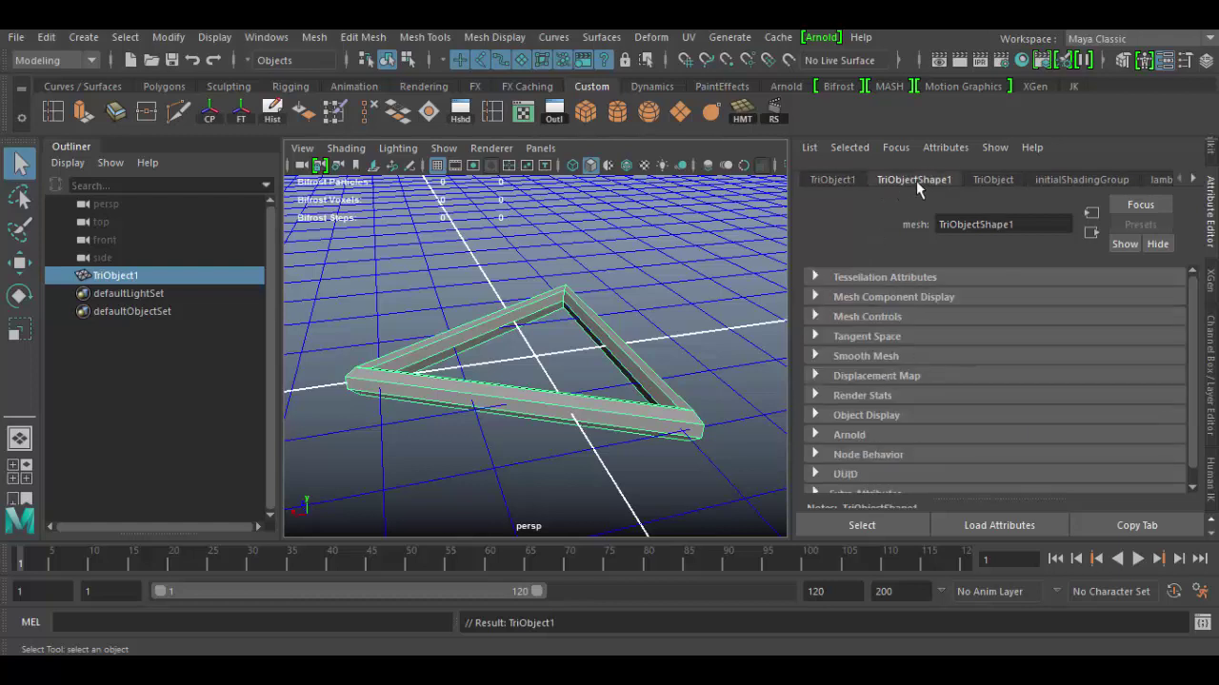
{"action": "left_click", "coordinate": [1015, 186]}
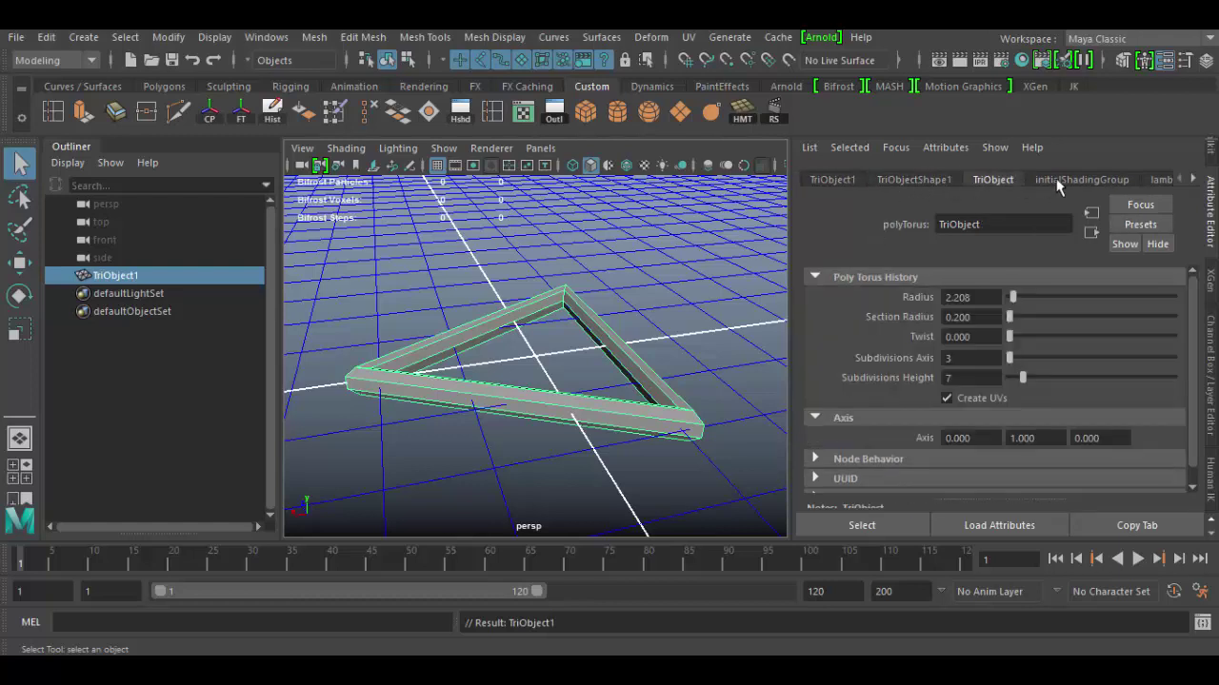
{"action": "left_click", "coordinate": [1057, 182]}
{"action": "left_click", "coordinate": [1165, 181]}
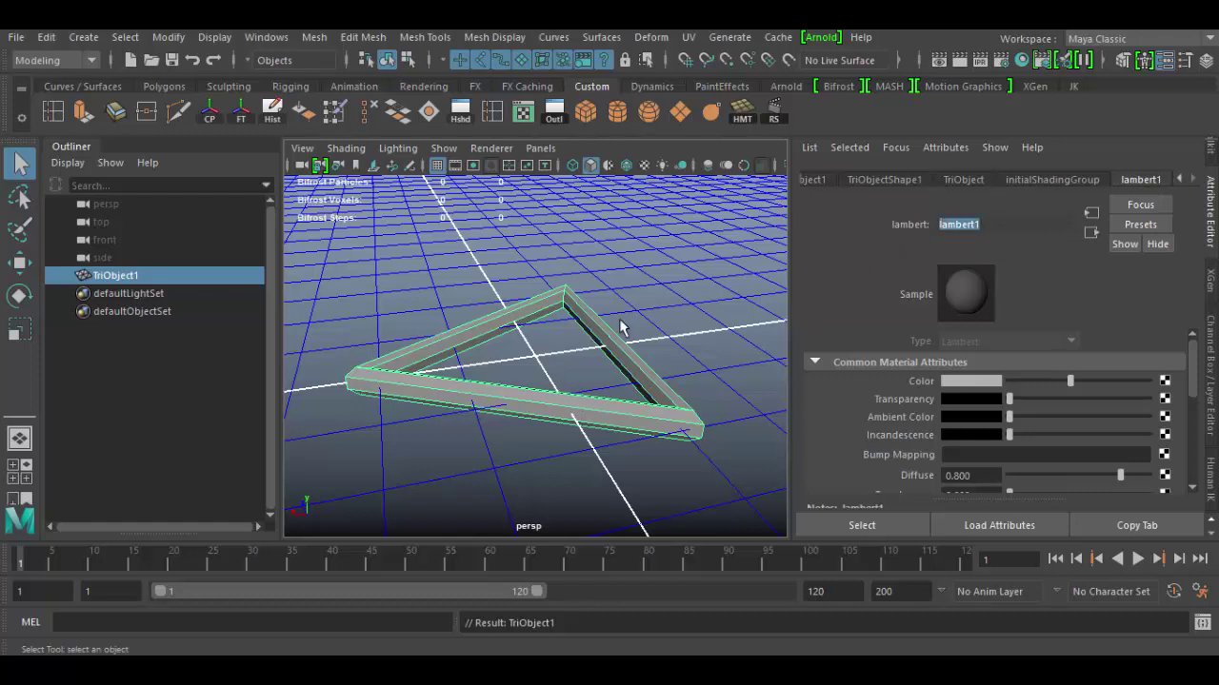
- Look through the Attribute Editor menus without choosing anything, then return to the TriObject1 tab
{"action": "left_click", "coordinate": [862, 149]}
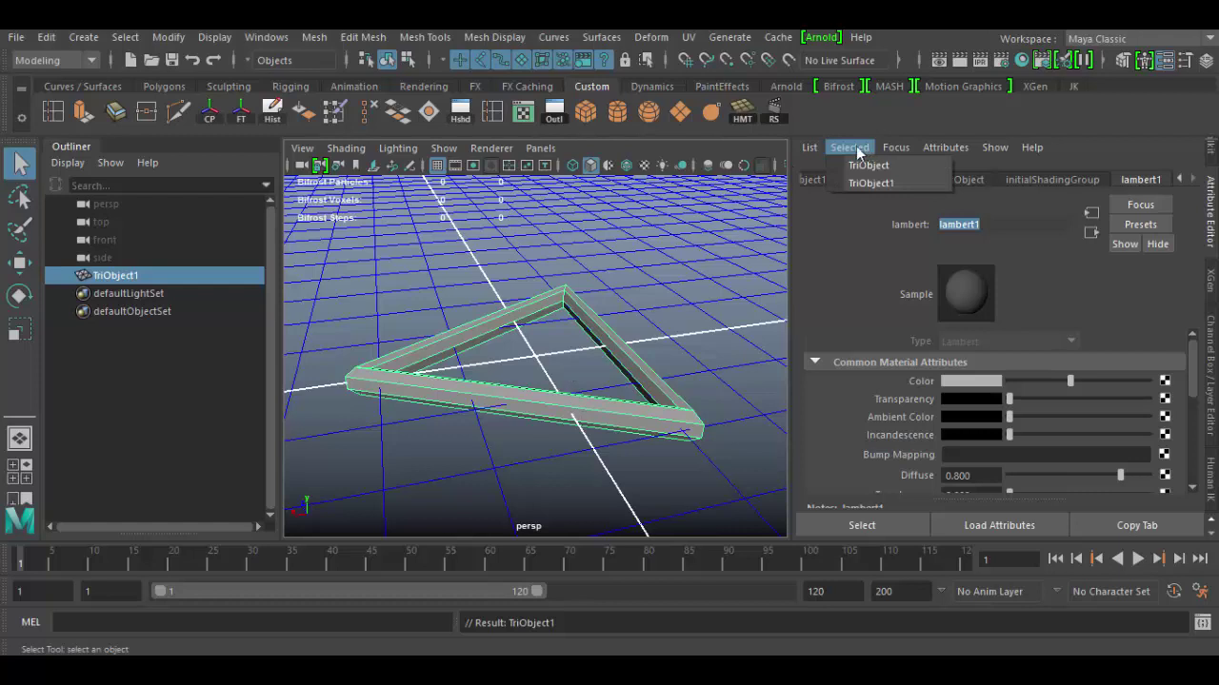
{"action": "mouse_move", "coordinate": [941, 150]}
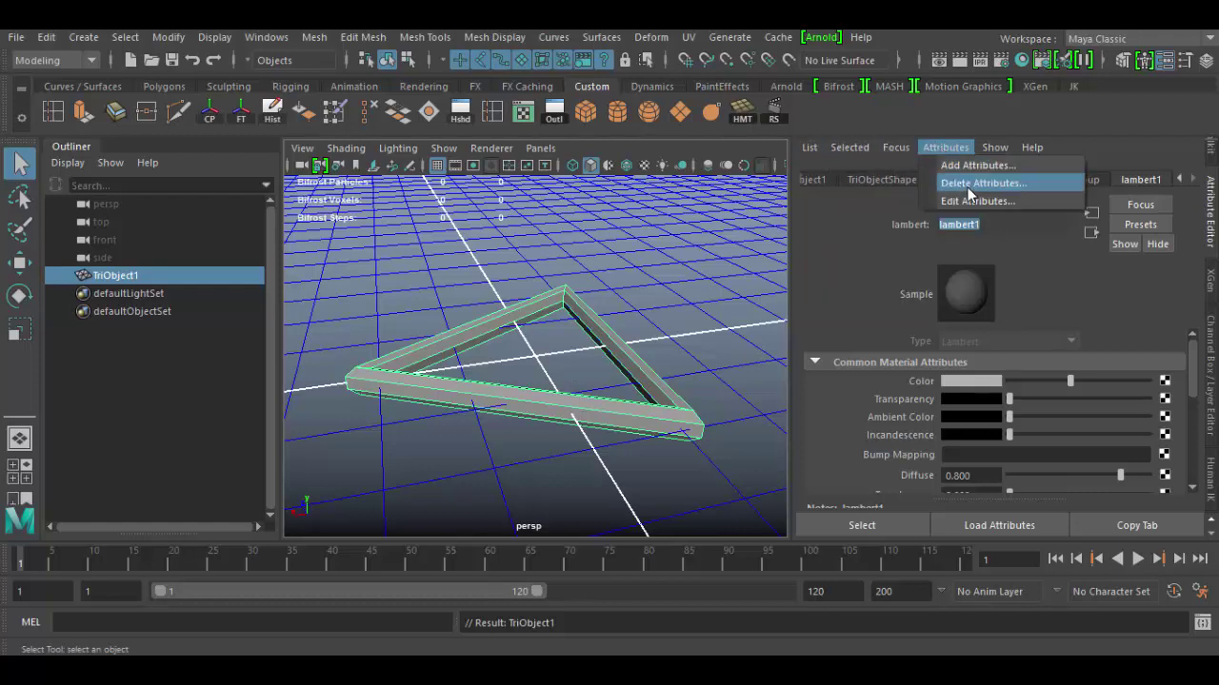
{"action": "mouse_move", "coordinate": [990, 155]}
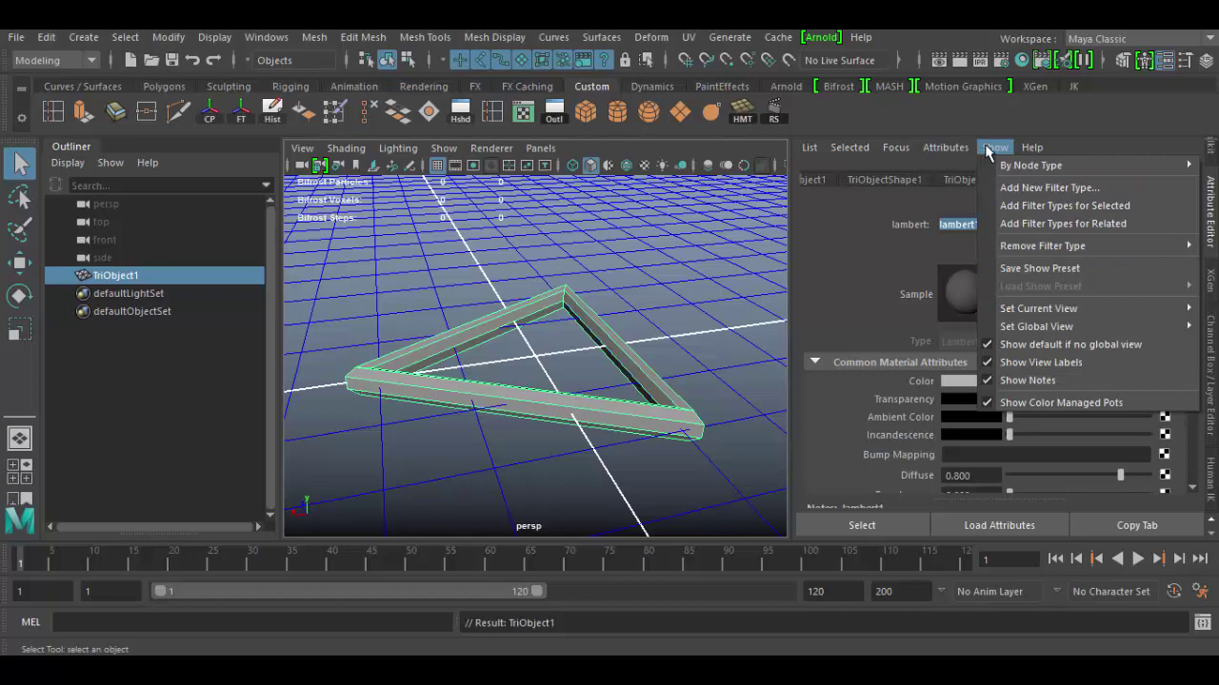
{"action": "mouse_move", "coordinate": [1033, 151]}
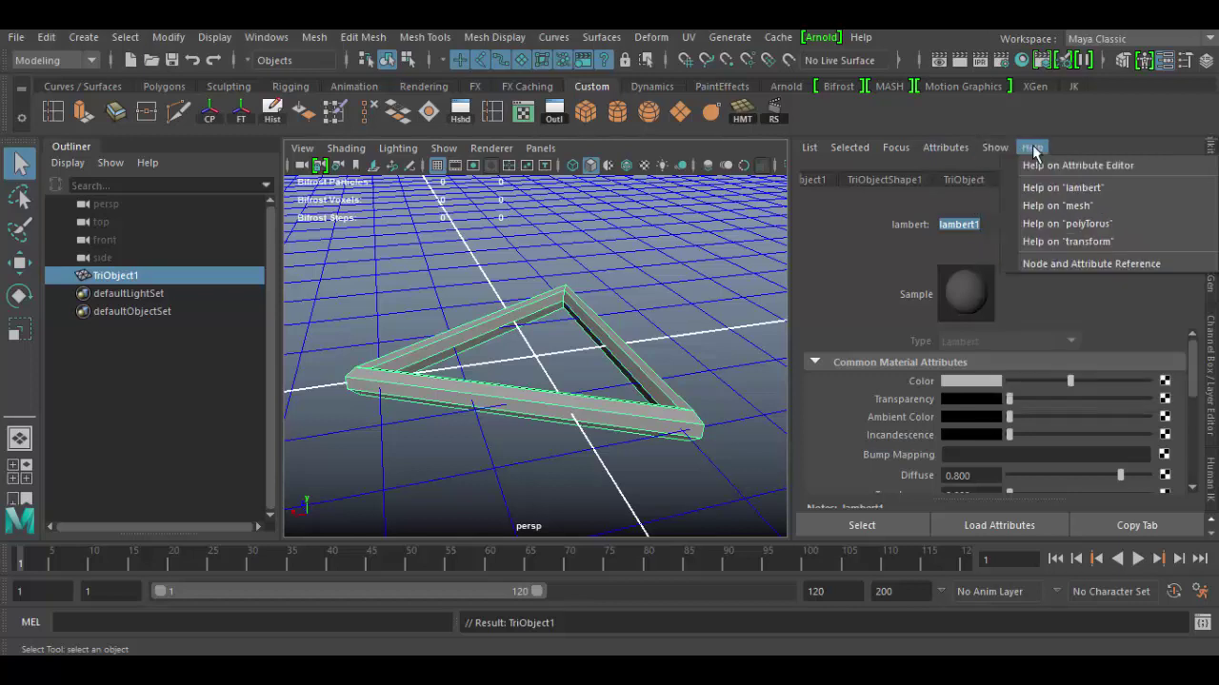
{"action": "left_click", "coordinate": [880, 262]}
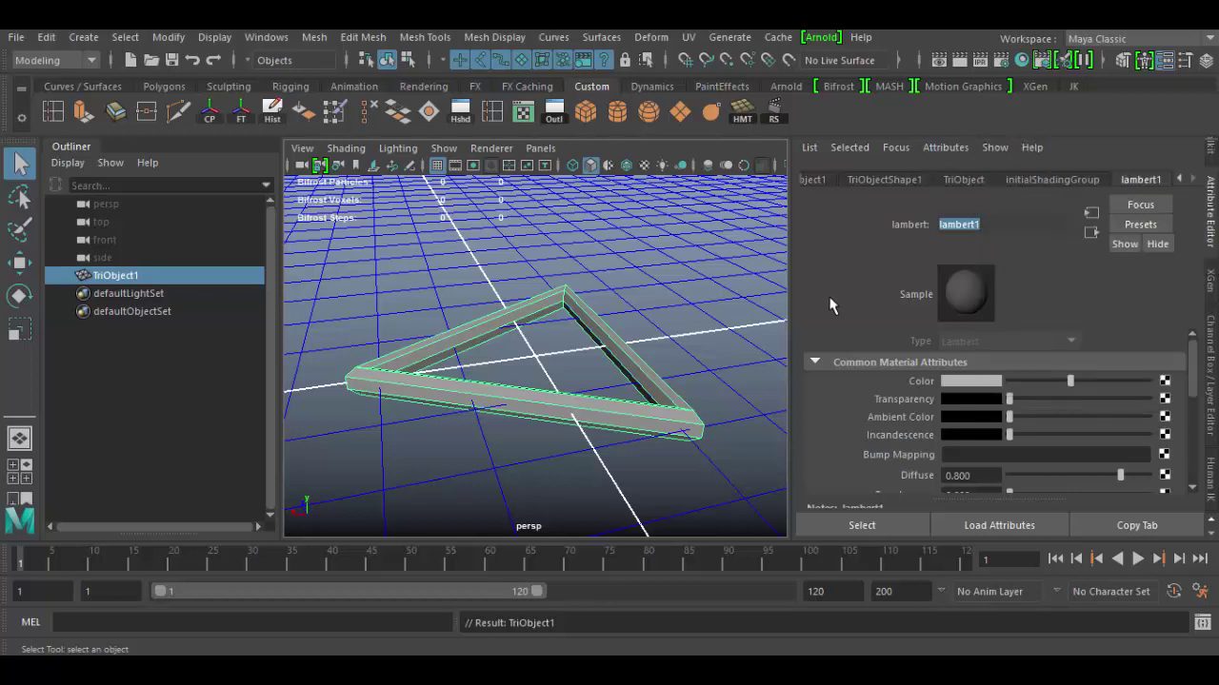
{"action": "left_click", "coordinate": [809, 180]}
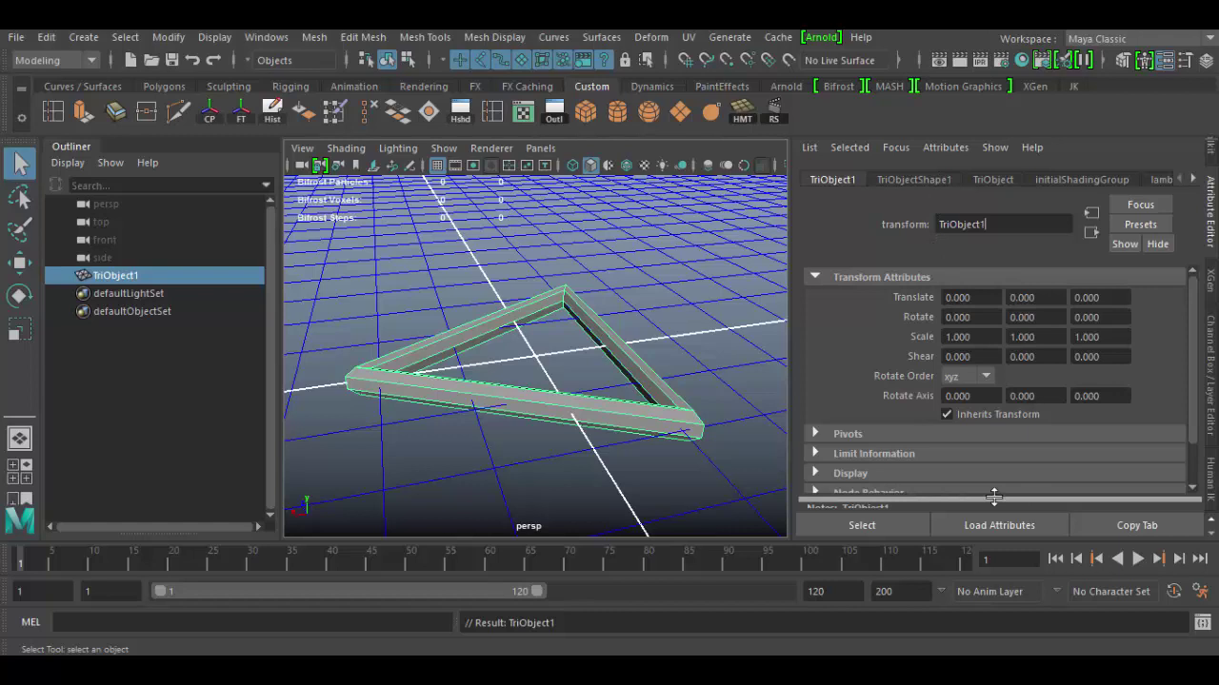
- Enlarge the notes area and return from TriObject1's shape node to its transform attributes
{"action": "mouse_move", "coordinate": [998, 499]}
{"action": "left_mouse_down"}
{"action": "mouse_move", "coordinate": [1008, 386]}
{"action": "mouse_move", "coordinate": [1008, 486]}
{"action": "left_mouse_up"}
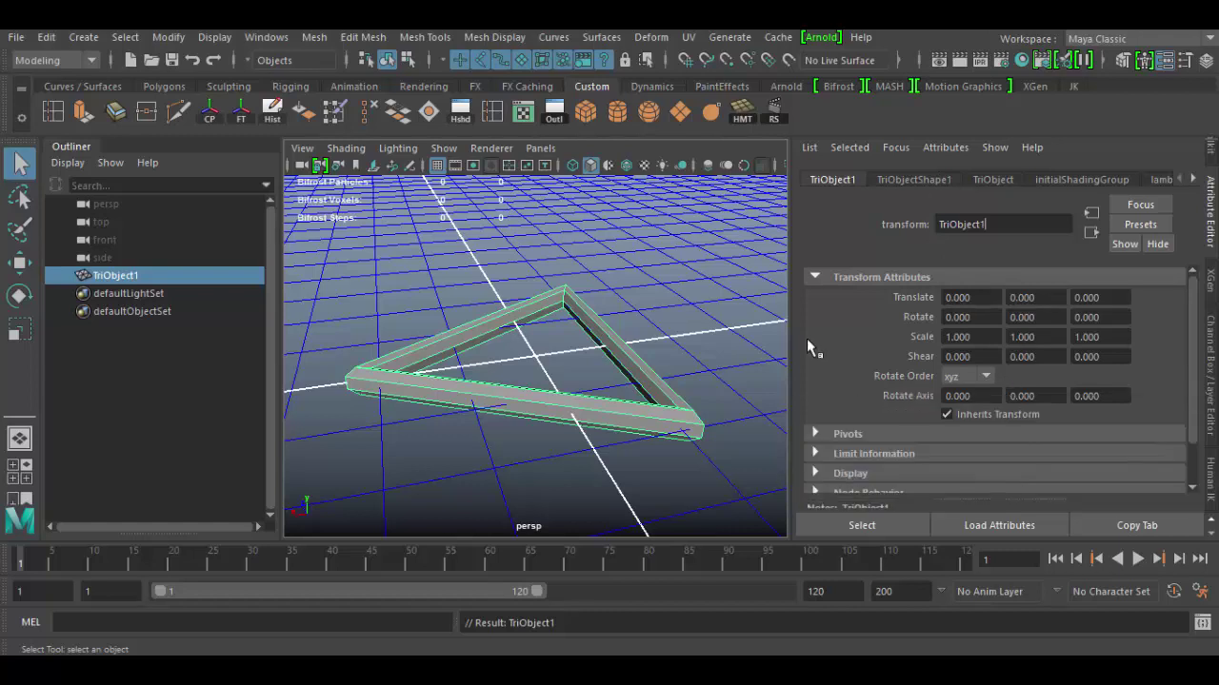
{"action": "left_click", "coordinate": [904, 184]}
{"action": "left_click", "coordinate": [829, 180]}
- Confirm TriObject1's translate, rotate and scale are default, then list its channels in the Channel Box
{"action": "left_click", "coordinate": [963, 298]}
{"action": "left_click", "coordinate": [1034, 298]}
{"action": "left_click", "coordinate": [981, 318]}
{"action": "left_click", "coordinate": [1021, 318]}
{"action": "left_click", "coordinate": [1021, 337]}
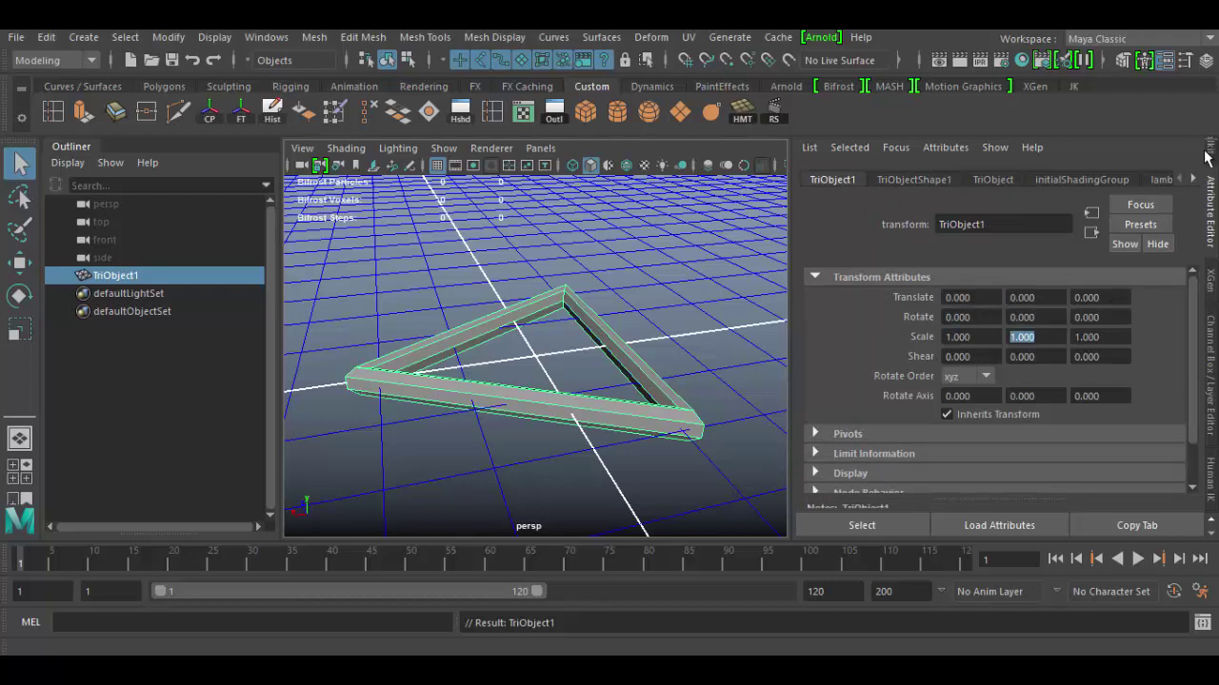
{"action": "left_click", "coordinate": [1210, 335]}
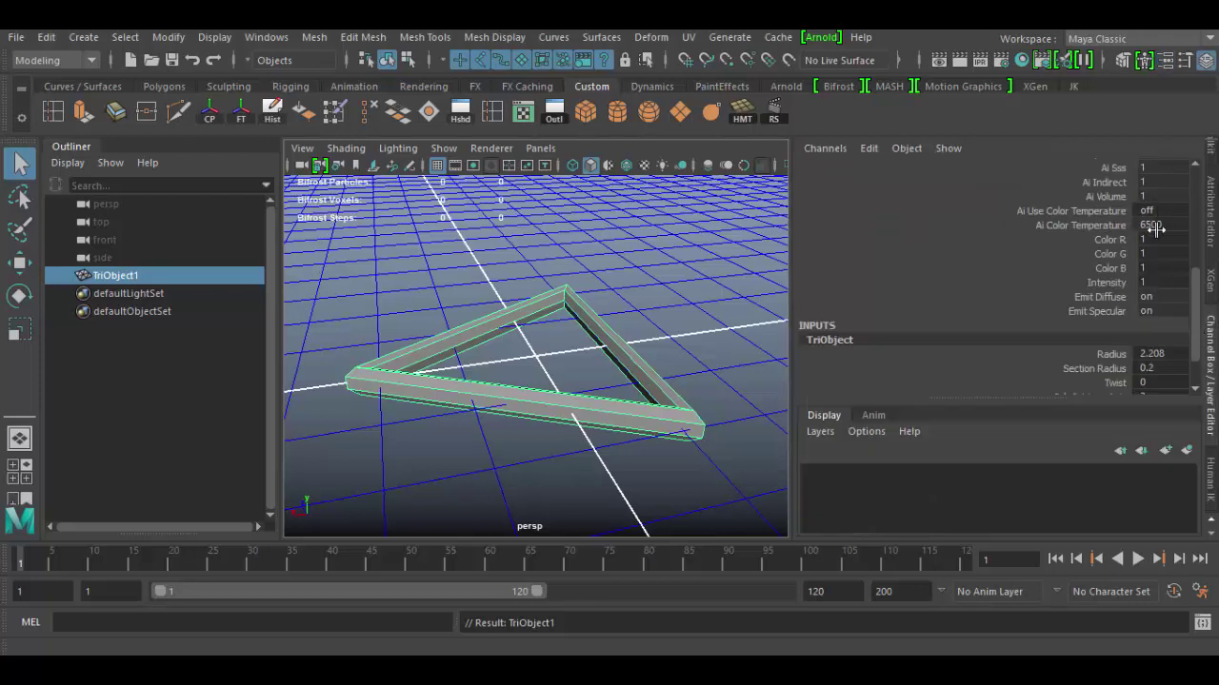
{"action": "scroll", "coordinate": [1158, 288], "scroll_direction": "up", "scroll_amount": 5}
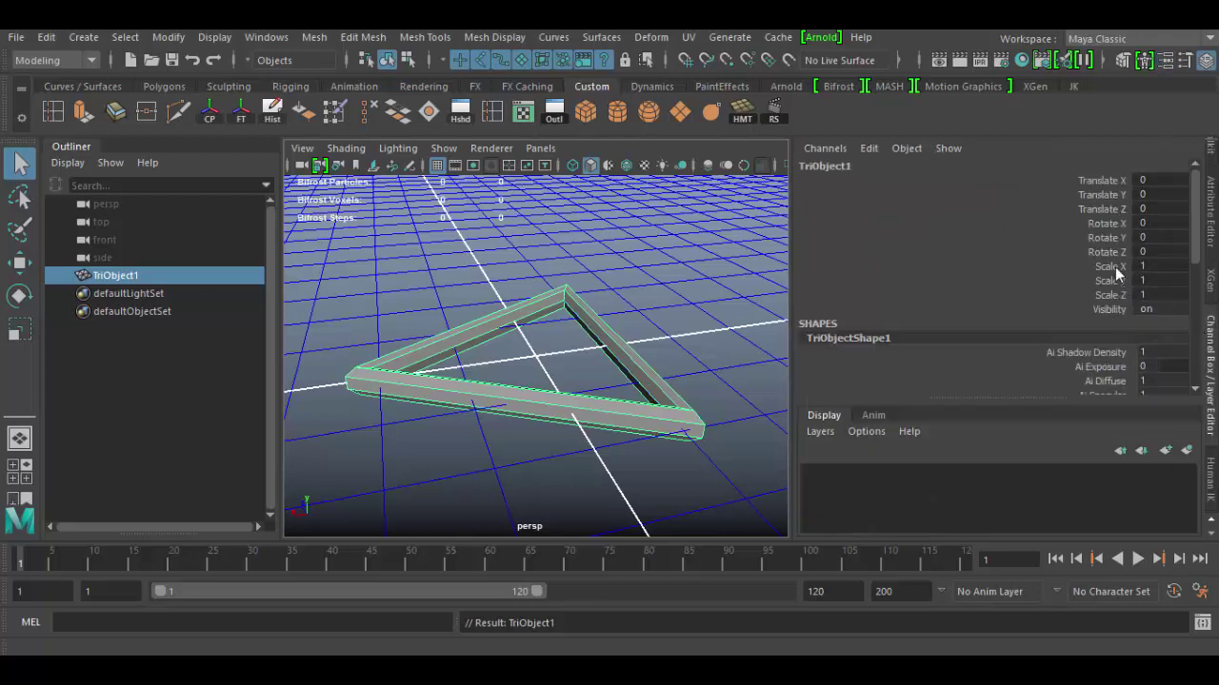